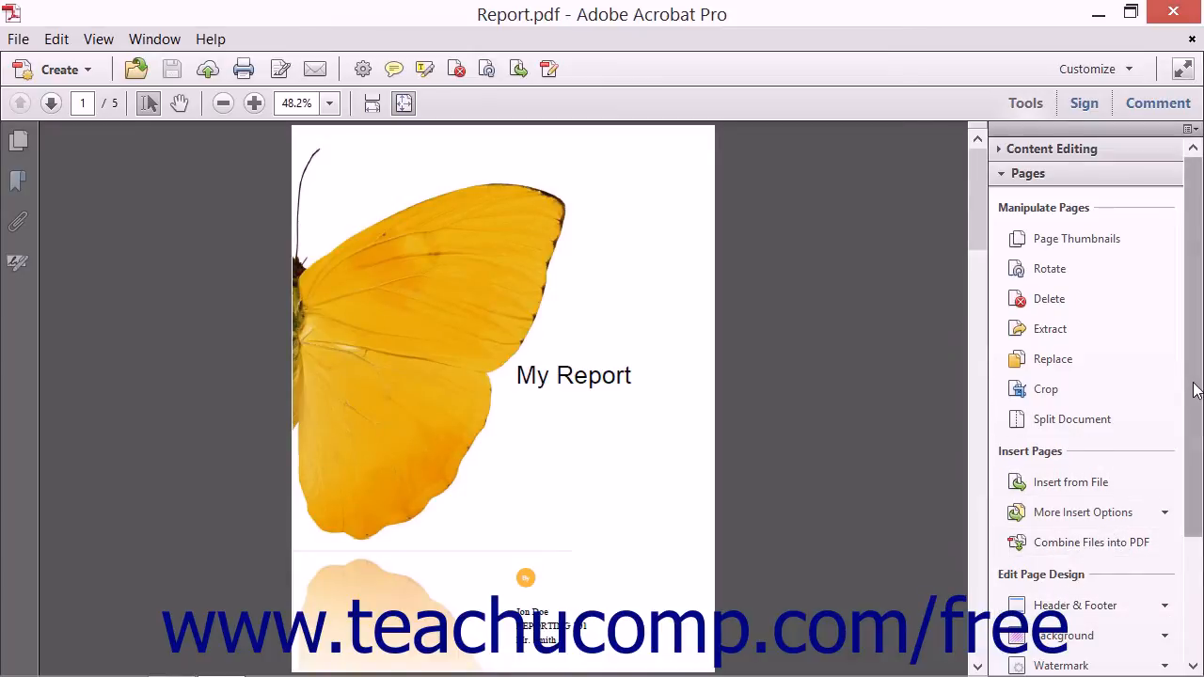
{"action": "left_click_drag", "start_coordinate": [1194, 386], "coordinate": [1194, 442]}
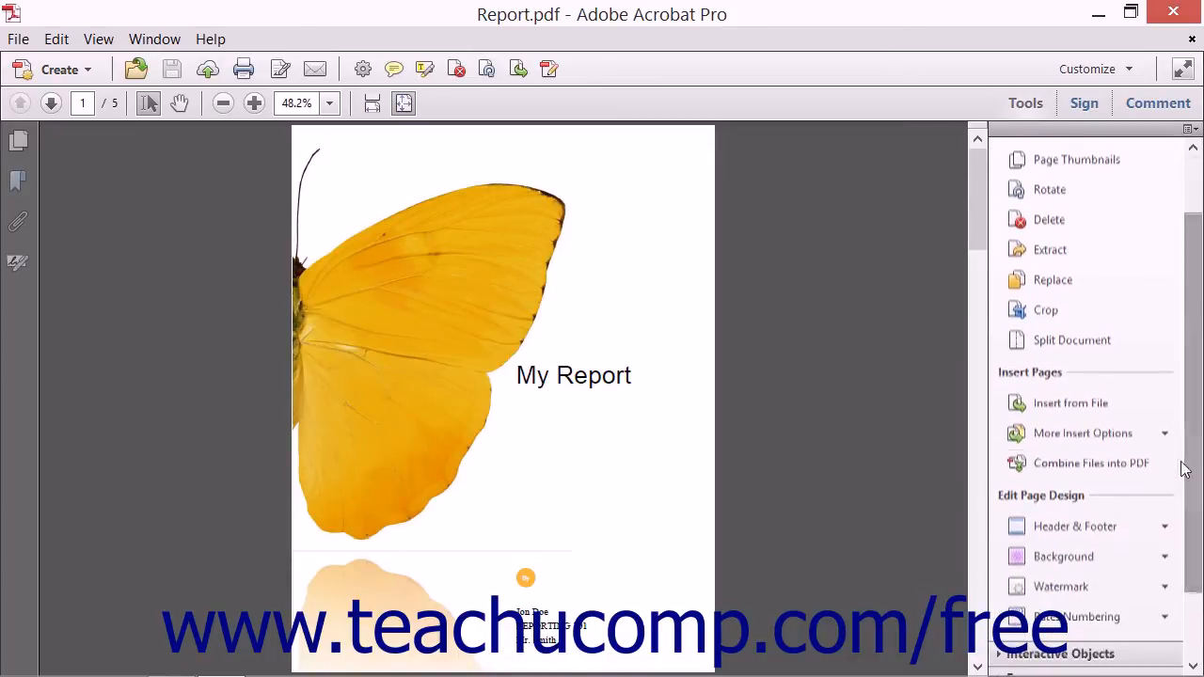
Step: Start adding a new watermark to Report.pdf from the Watermark menu
{"action": "left_click", "coordinate": [1095, 587]}
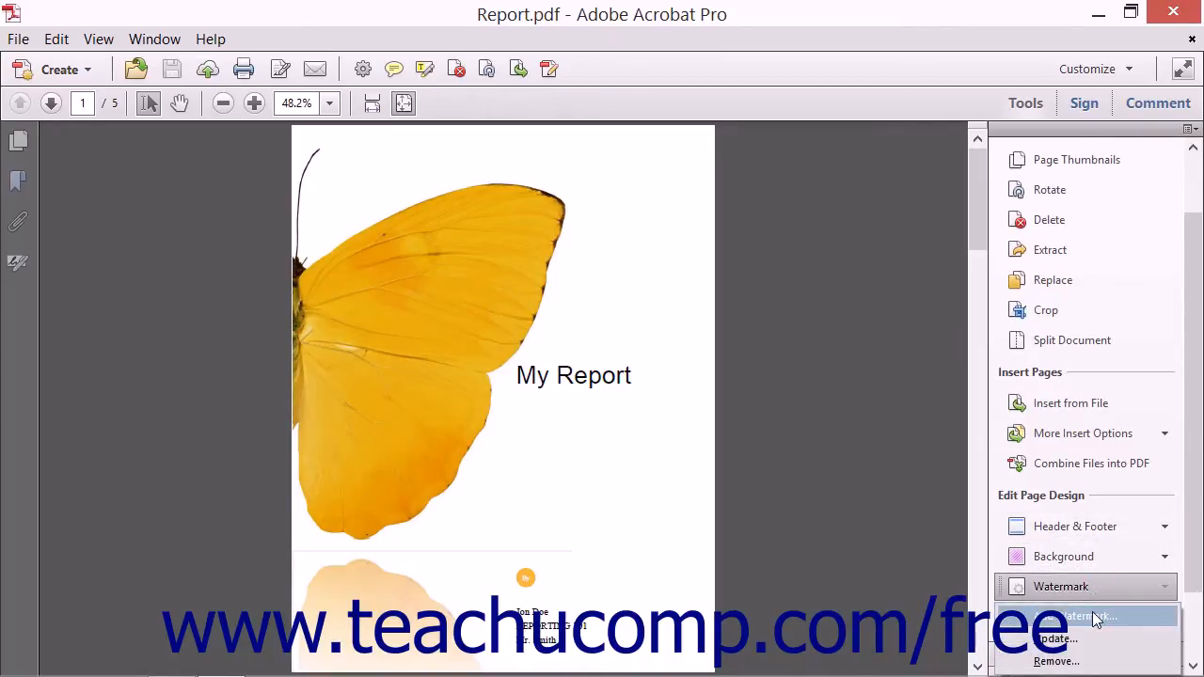
{"action": "left_click", "coordinate": [1095, 617]}
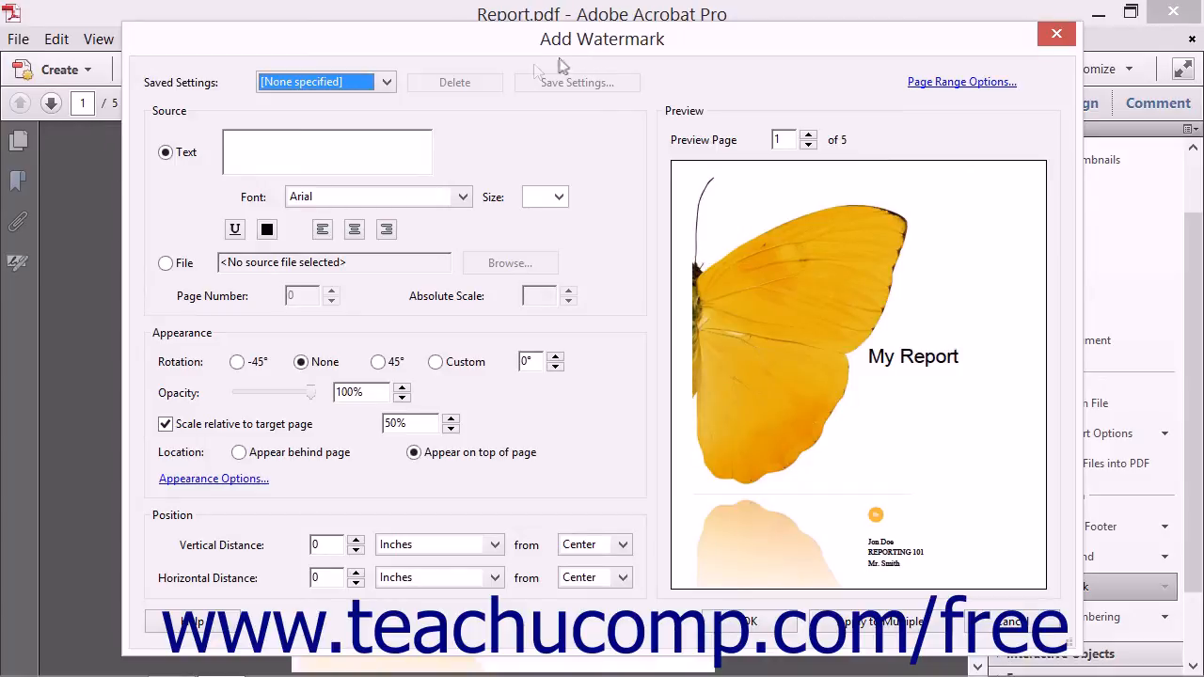
Step: Leave saved settings at None specified and move to the watermark text box
{"action": "left_click", "coordinate": [387, 82]}
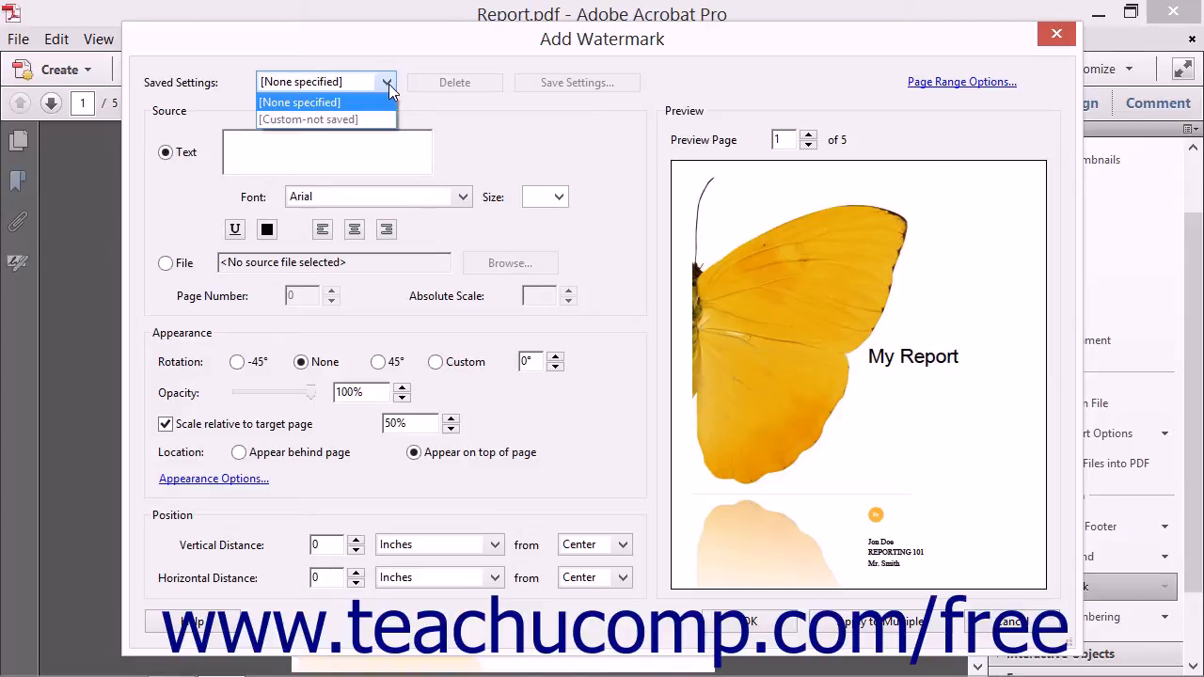
{"action": "left_click", "coordinate": [388, 84]}
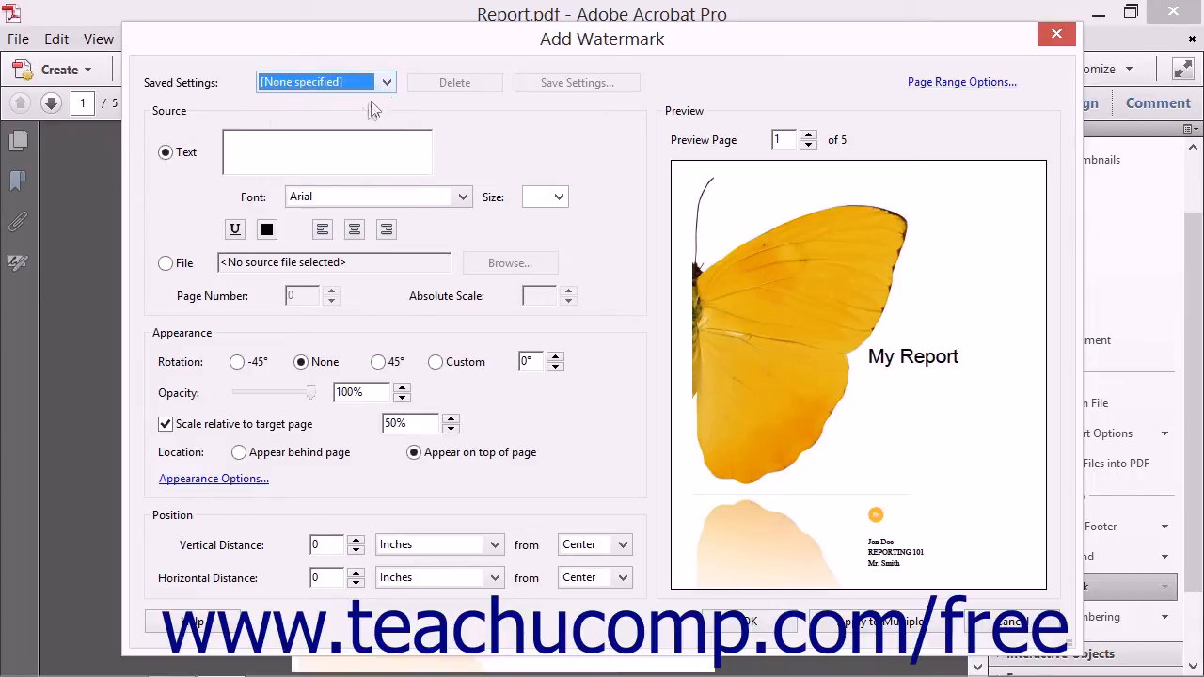
{"action": "left_click", "coordinate": [290, 152]}
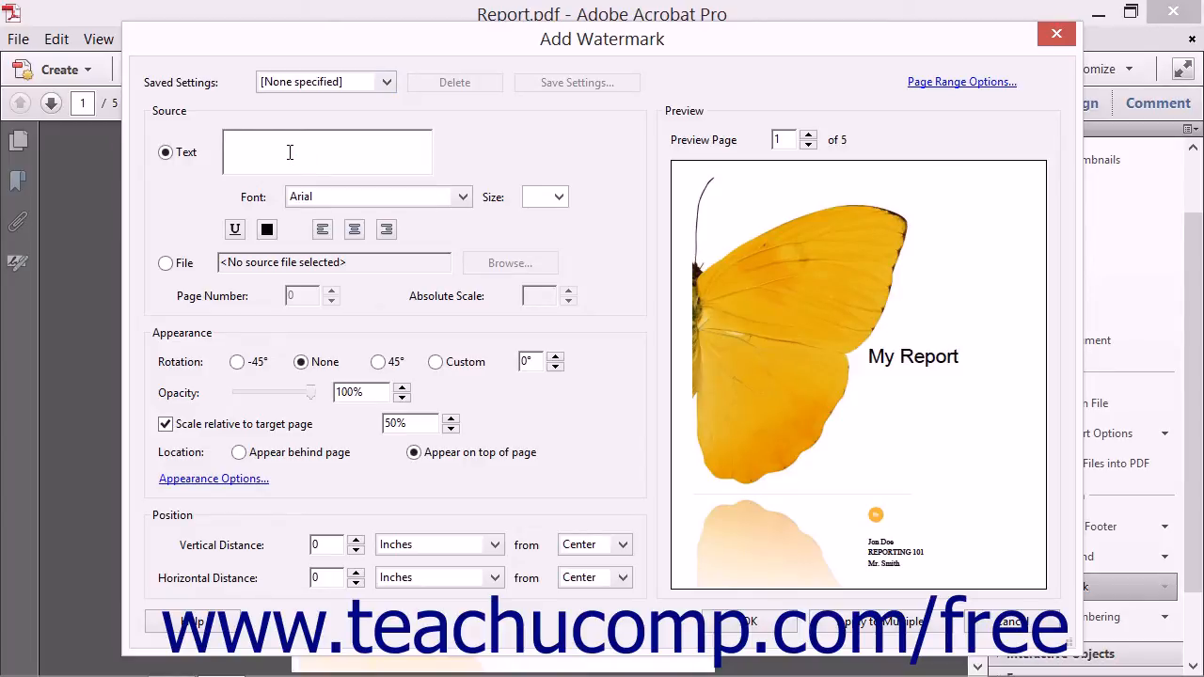
{"action": "type", "text": "C"}
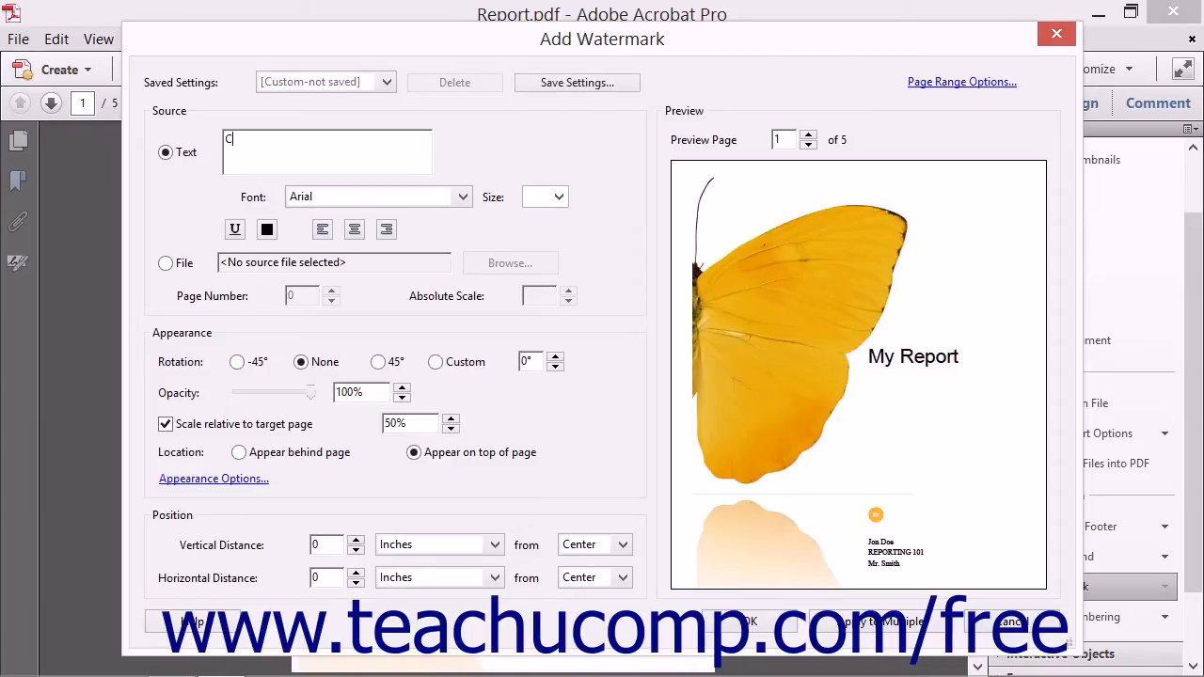
{"action": "type", "text": "opyright Jon Do"}
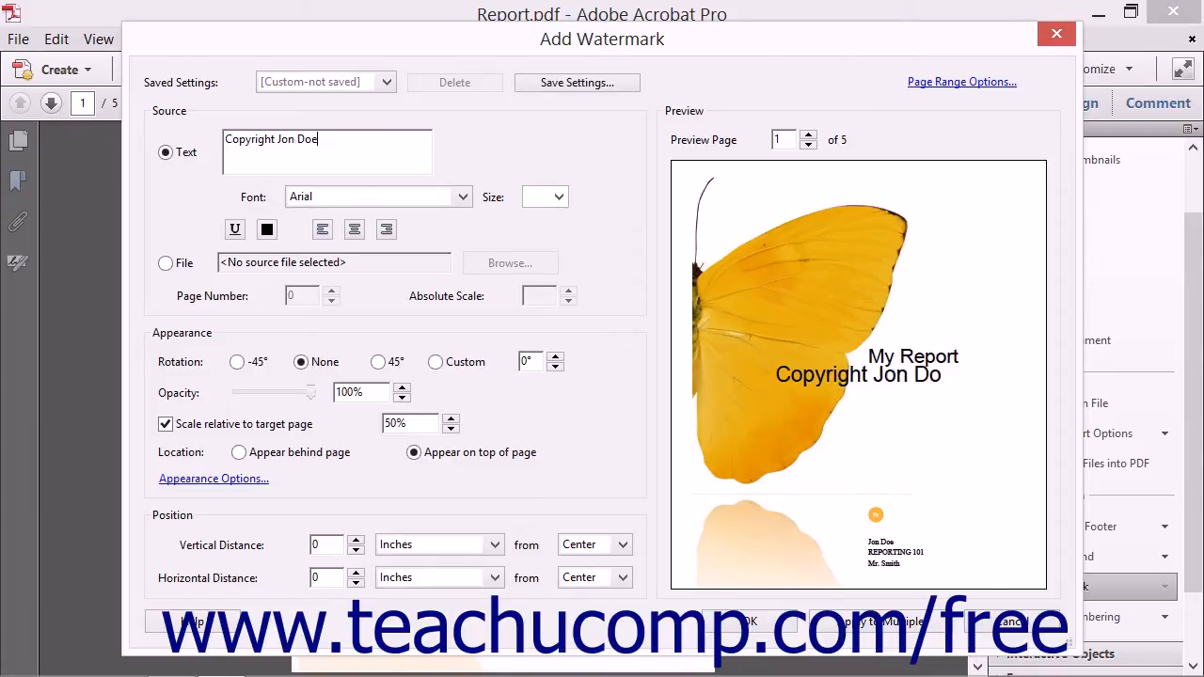
{"action": "type", "text": "e"}
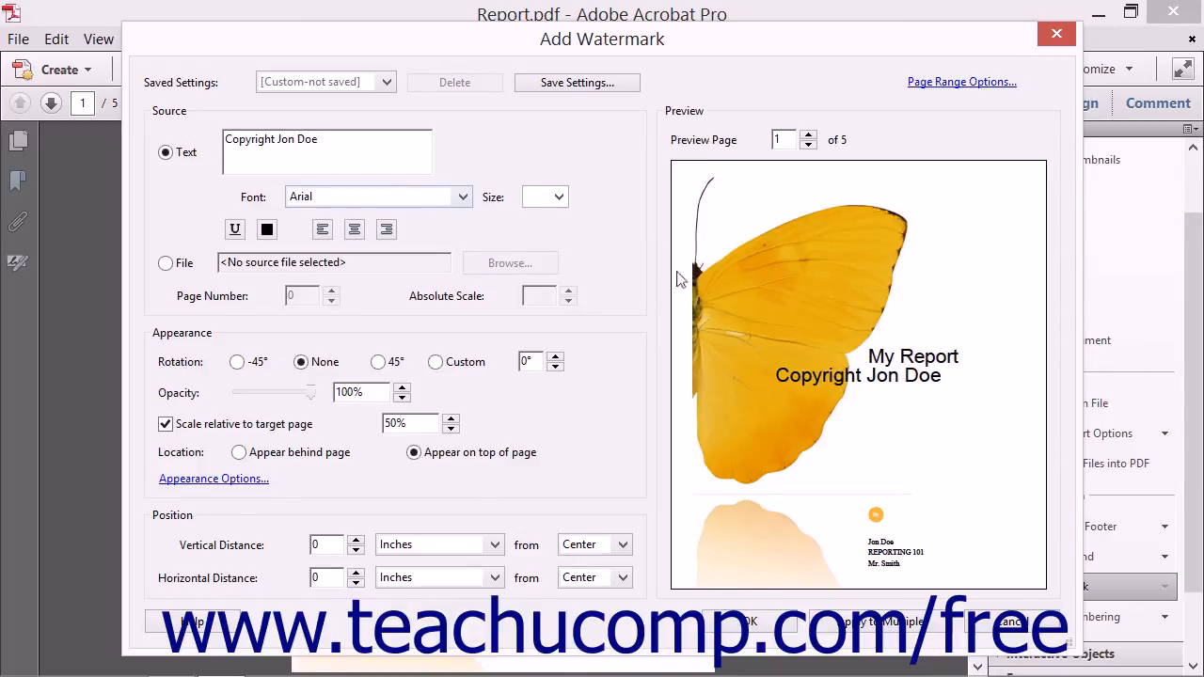
Step: Enter 'Copyright Jon Doe' as the watermark text shown on the cover preview
{"action": "left_click", "coordinate": [652, 283]}
{"action": "left_click", "coordinate": [464, 197]}
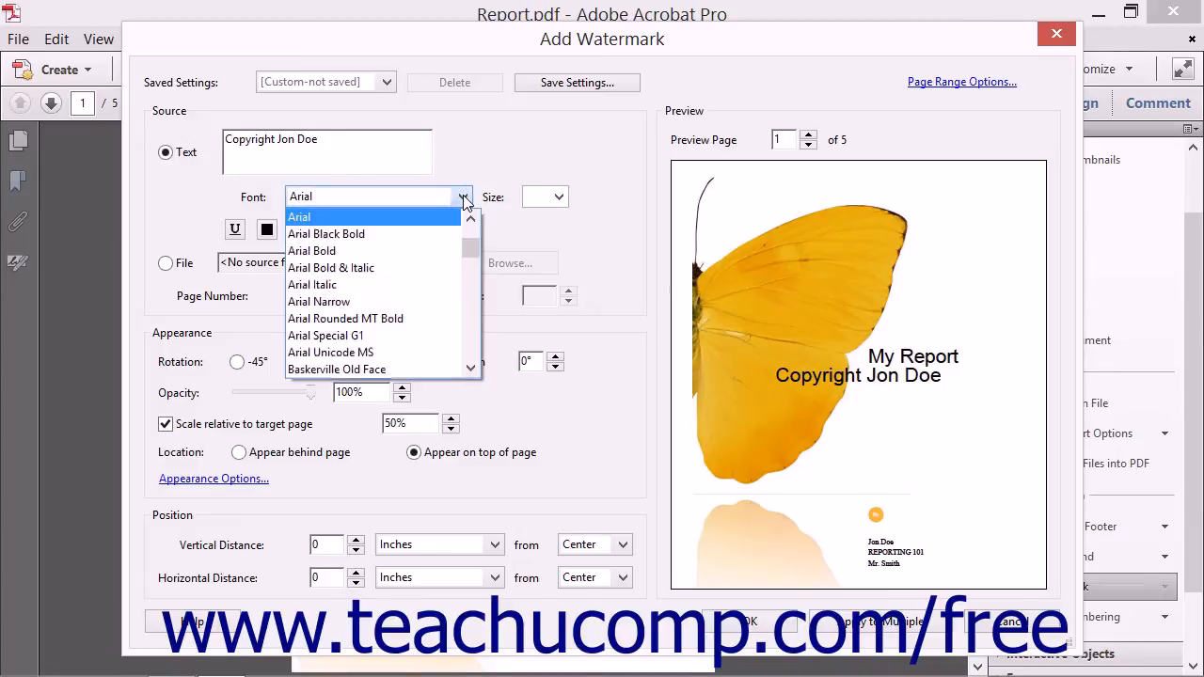
{"action": "left_click", "coordinate": [464, 200]}
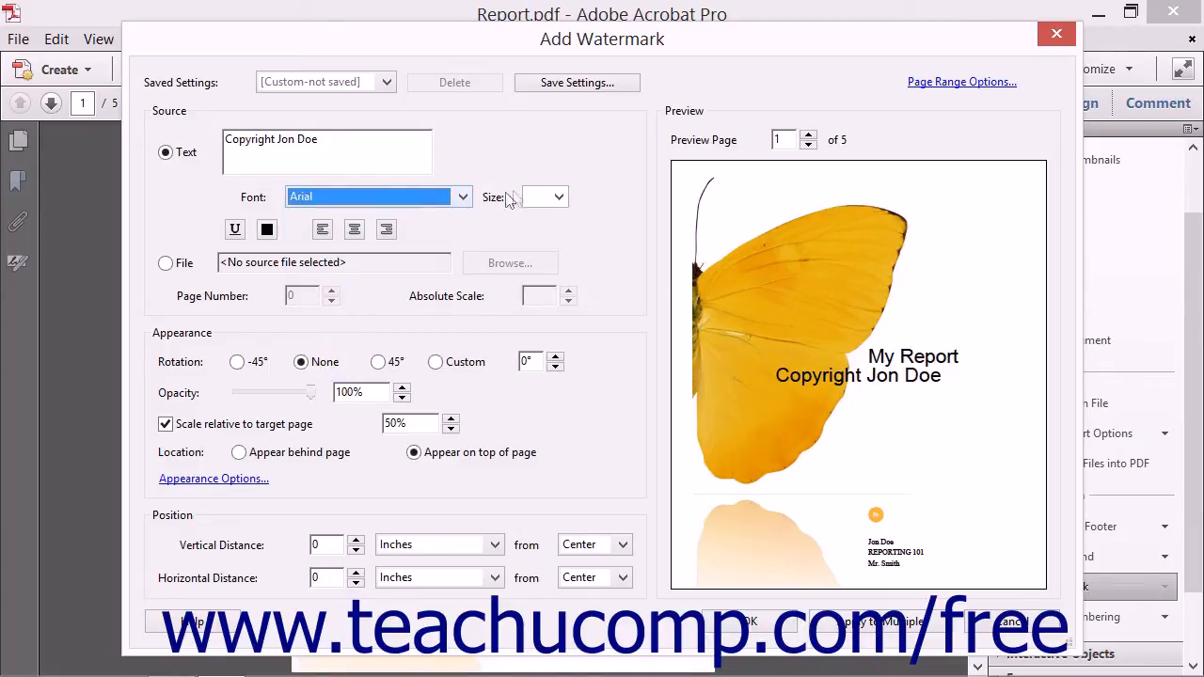
{"action": "left_click", "coordinate": [559, 197]}
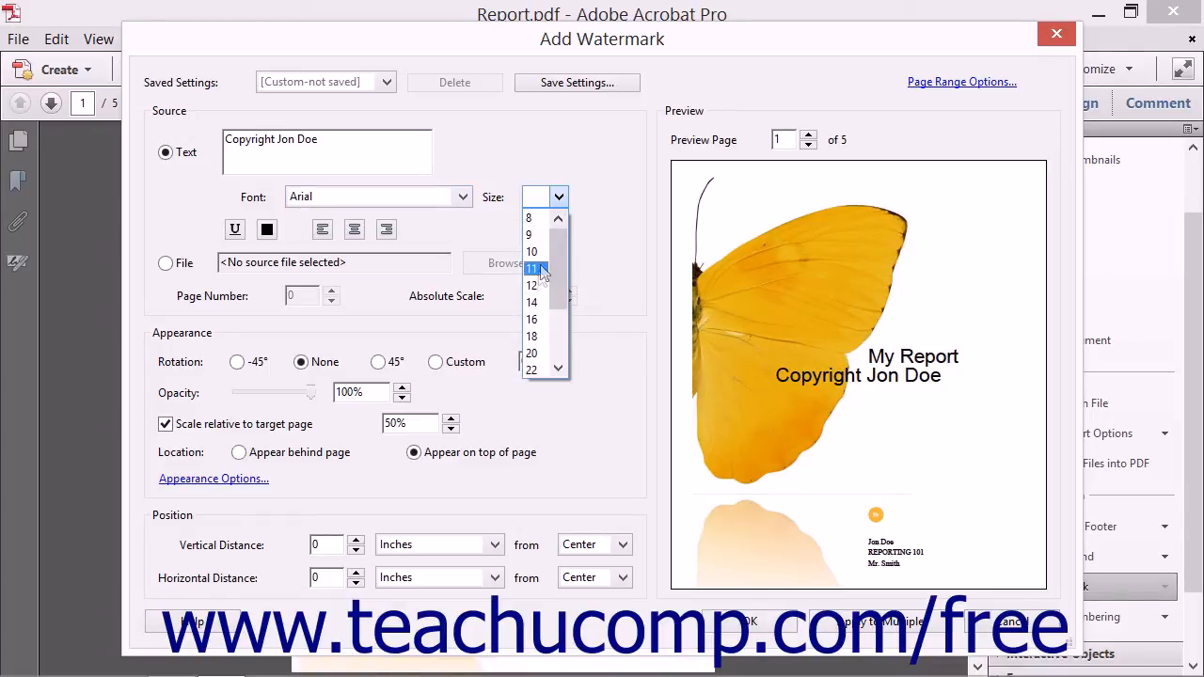
{"action": "left_click", "coordinate": [559, 197]}
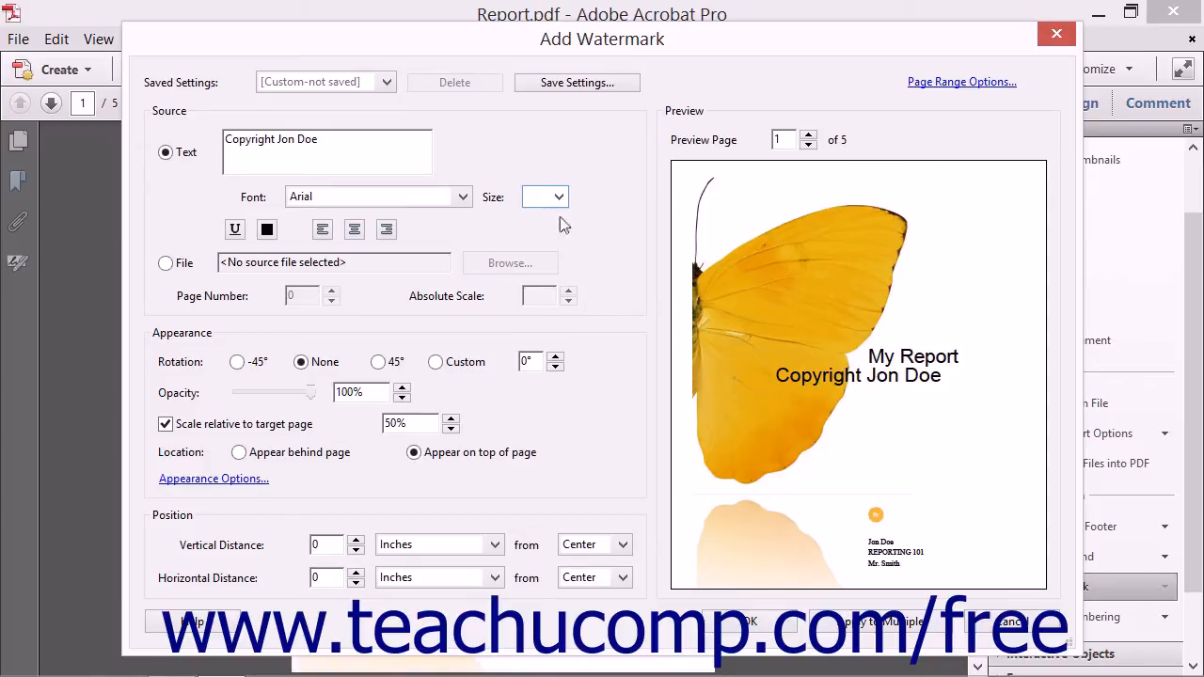
{"action": "left_click", "coordinate": [268, 230]}
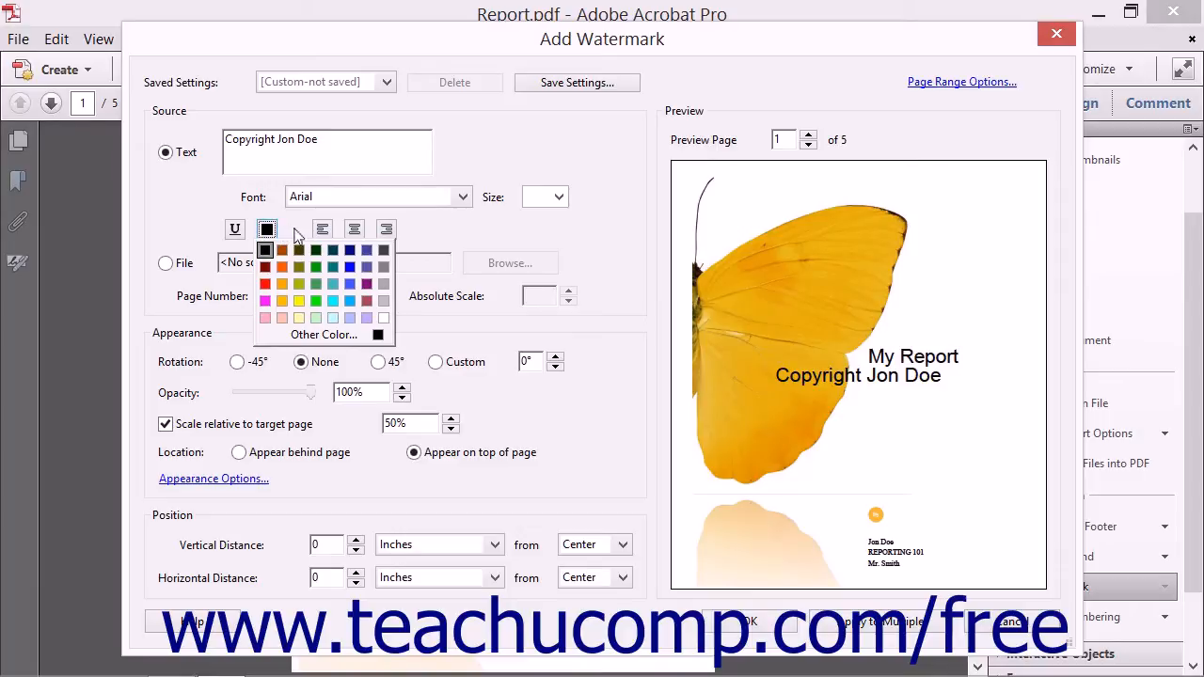
{"action": "left_click", "coordinate": [297, 233]}
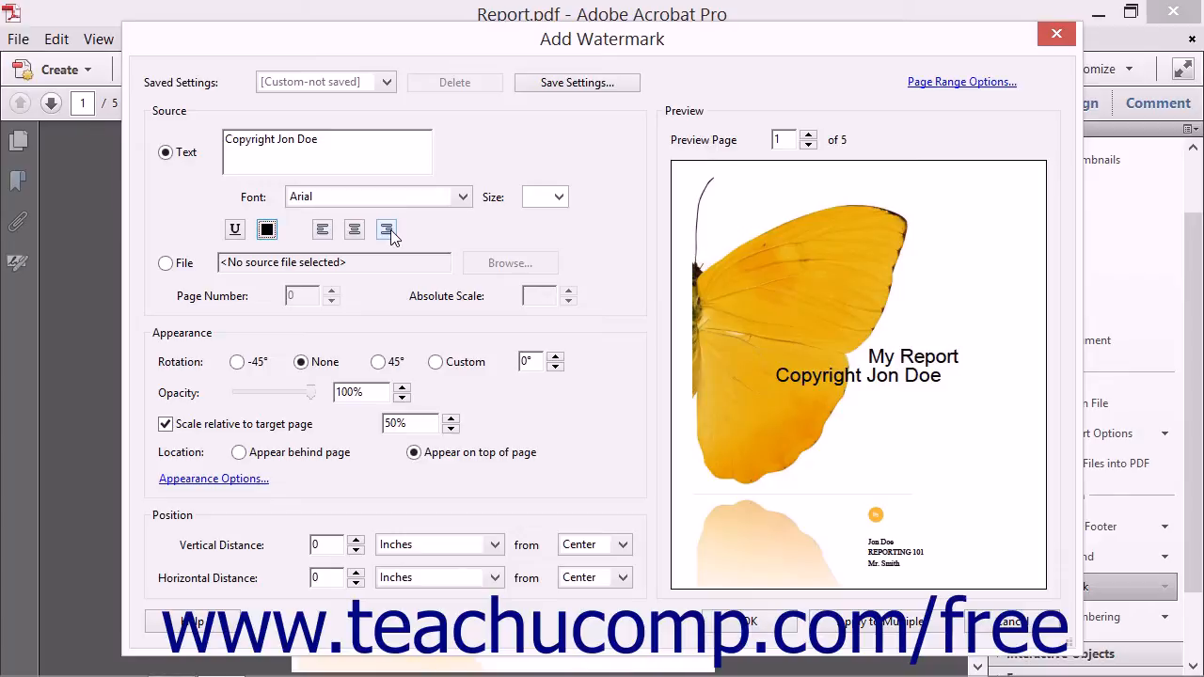
{"action": "double_click", "coordinate": [303, 140]}
{"action": "left_click", "coordinate": [166, 264]}
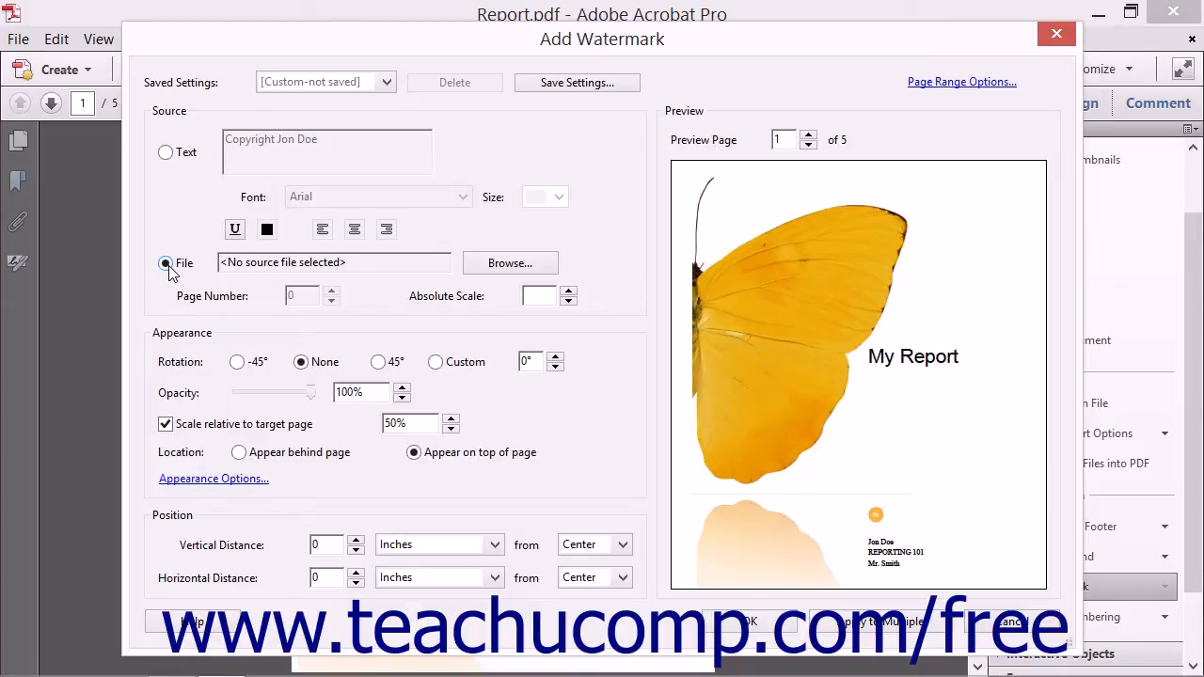
Step: Browse to Pictures and load the logo image as the watermark source
{"action": "left_click", "coordinate": [498, 268]}
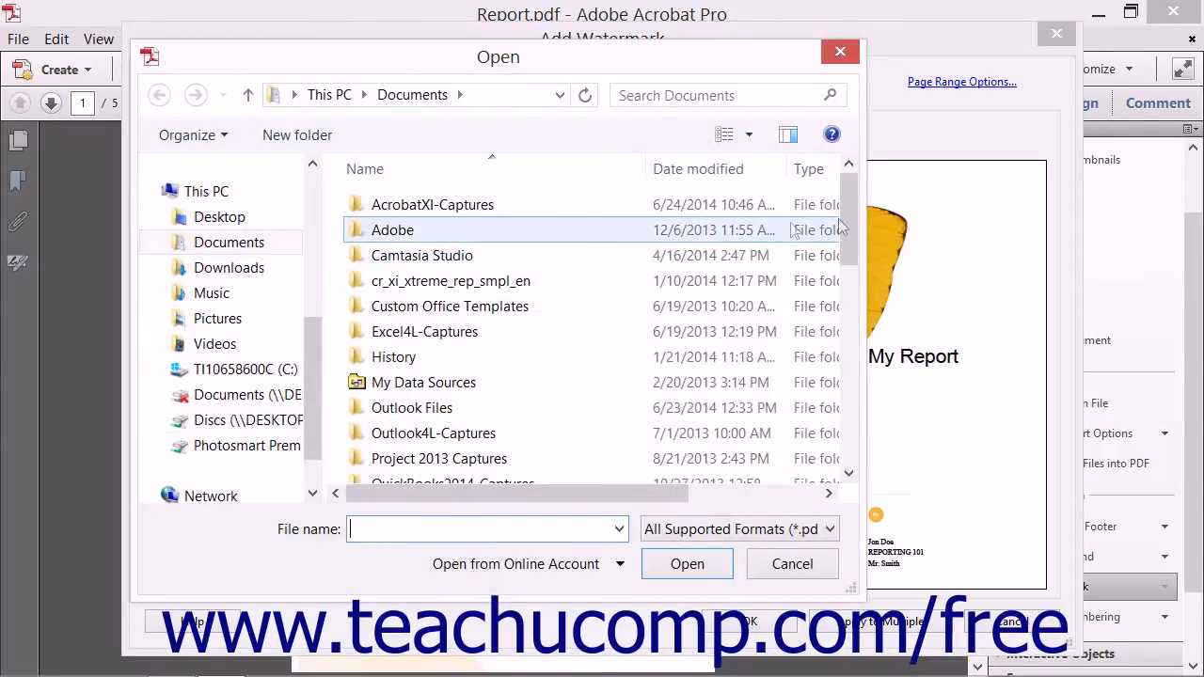
{"action": "left_click", "coordinate": [230, 319]}
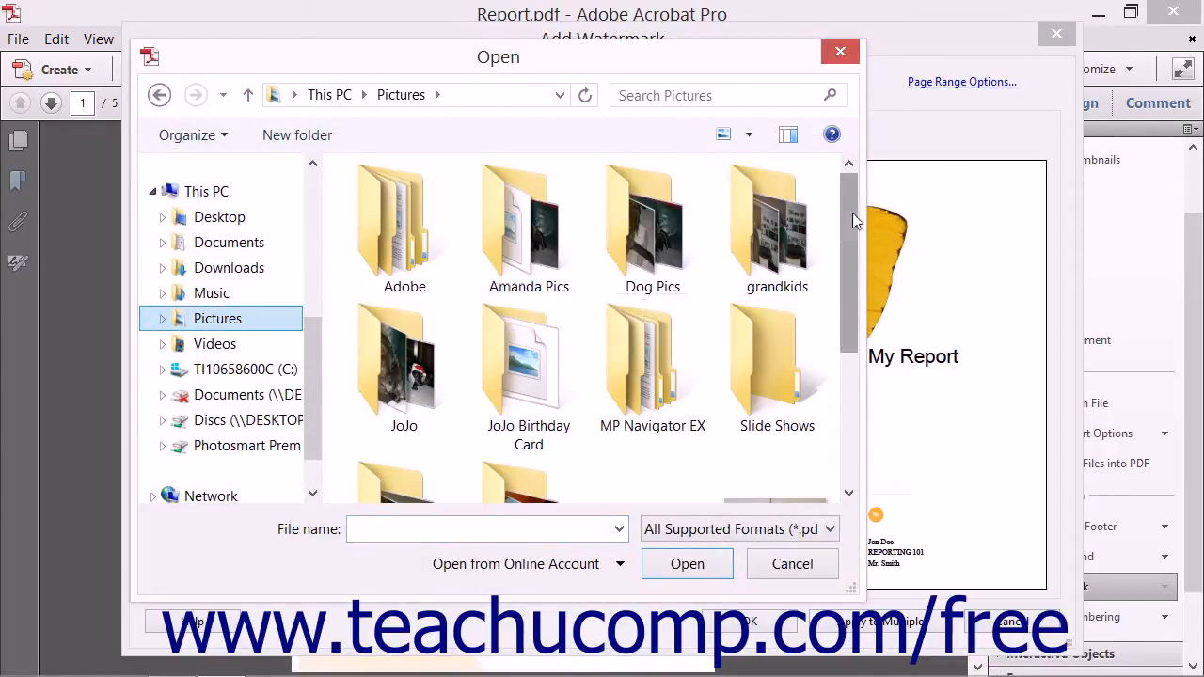
{"action": "left_click_drag", "start_coordinate": [847, 225], "coordinate": [847, 343]}
{"action": "left_click", "coordinate": [653, 338]}
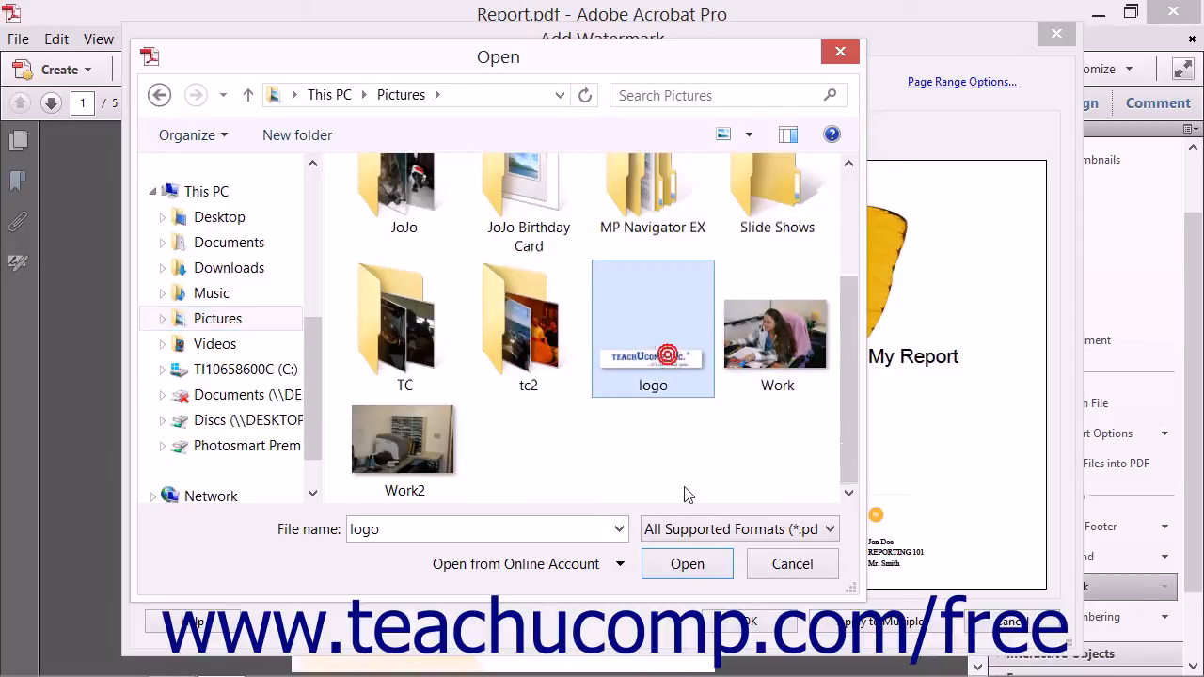
{"action": "left_click", "coordinate": [687, 568]}
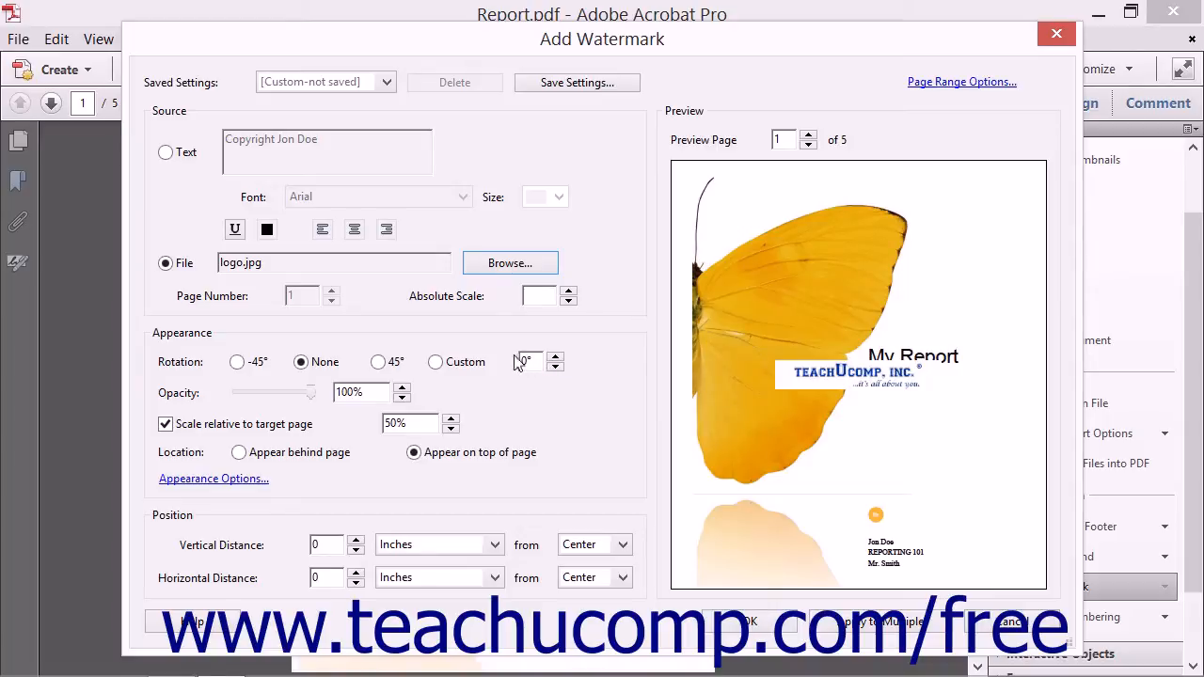
{"action": "left_click", "coordinate": [301, 299]}
{"action": "left_click", "coordinate": [461, 297]}
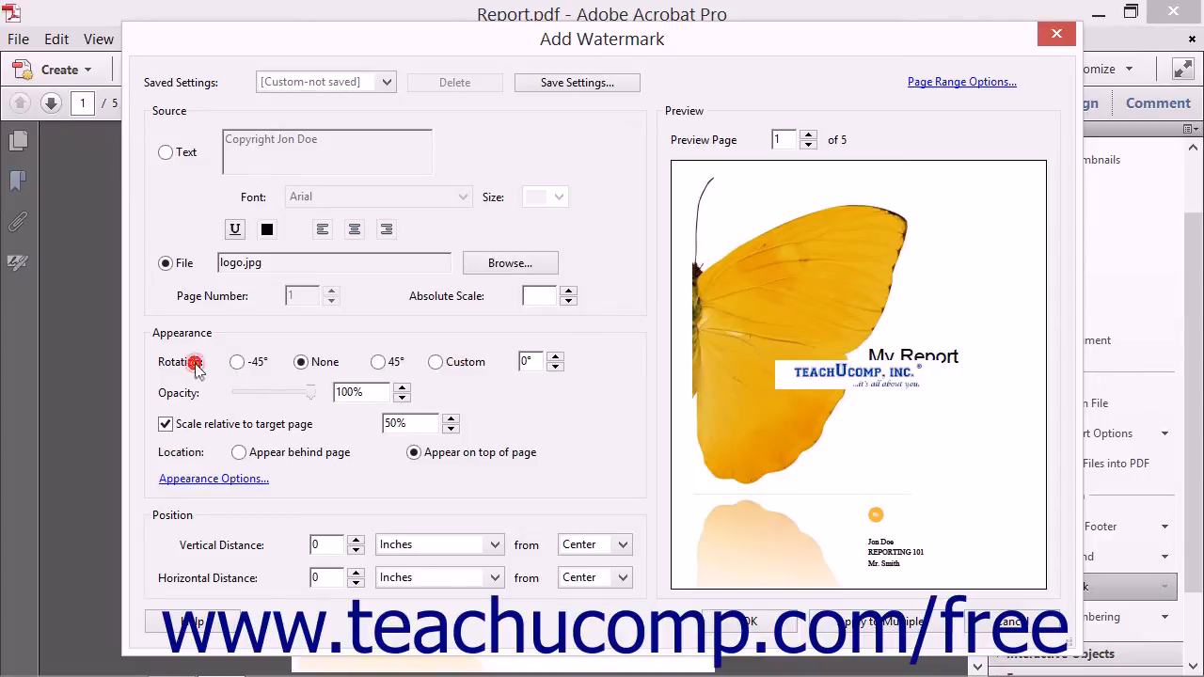
{"action": "left_click", "coordinate": [378, 362]}
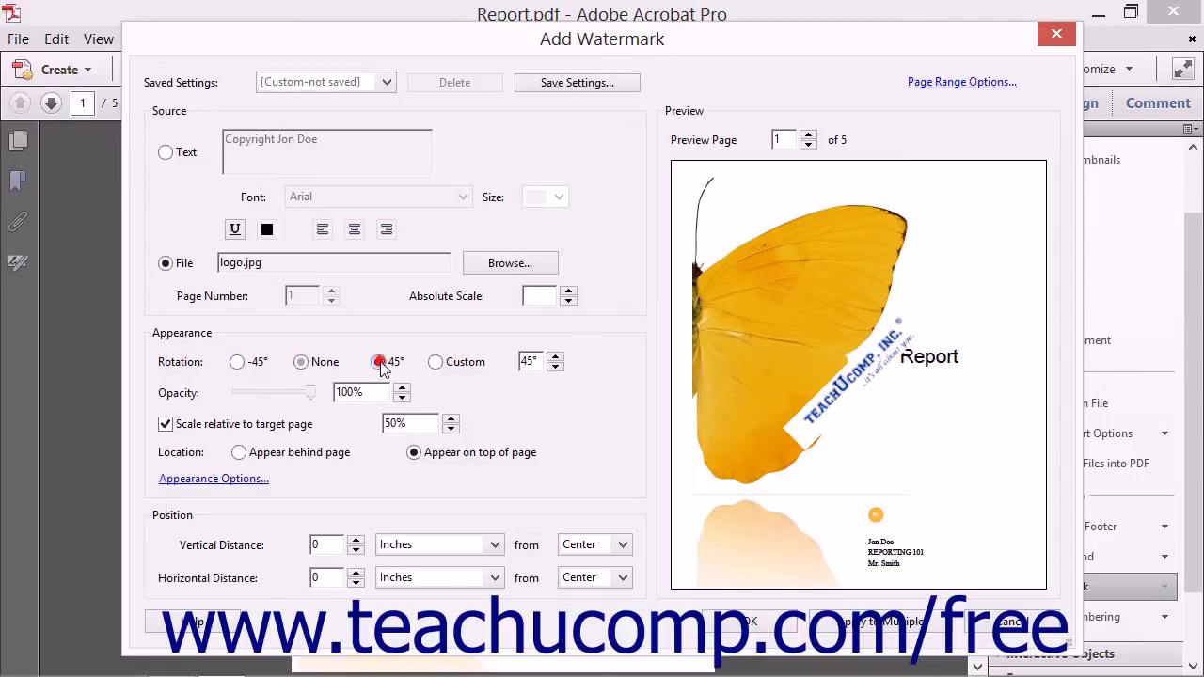
{"action": "left_click", "coordinate": [301, 362]}
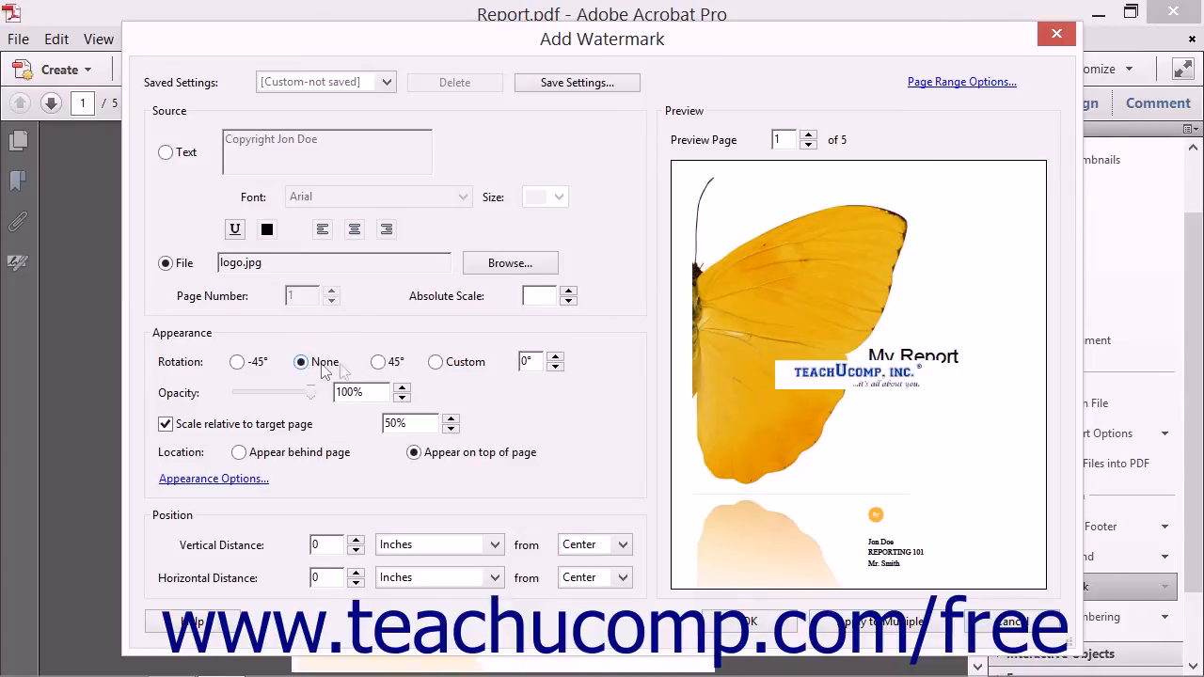
{"action": "left_click", "coordinate": [436, 362]}
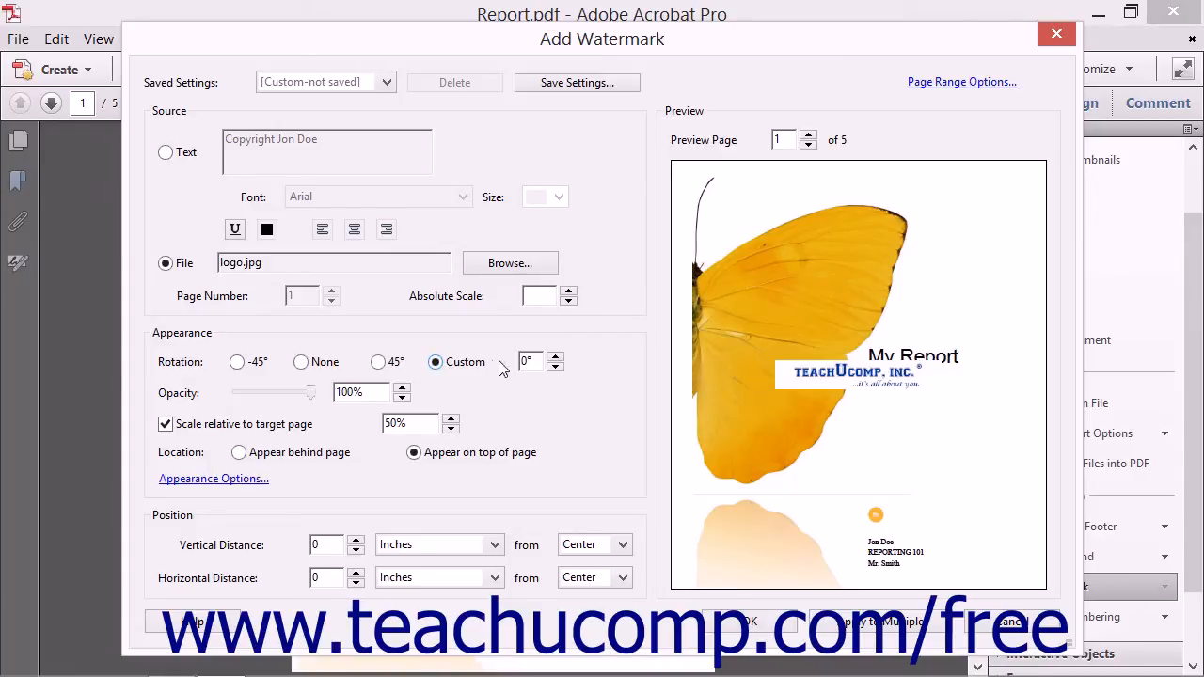
{"action": "left_click", "coordinate": [533, 362]}
{"action": "left_click", "coordinate": [301, 362]}
Step: Lower the logo watermark's opacity to 25%
{"action": "left_click_drag", "start_coordinate": [337, 392], "coordinate": [357, 392]}
{"action": "left_click_drag", "start_coordinate": [314, 393], "coordinate": [263, 397]}
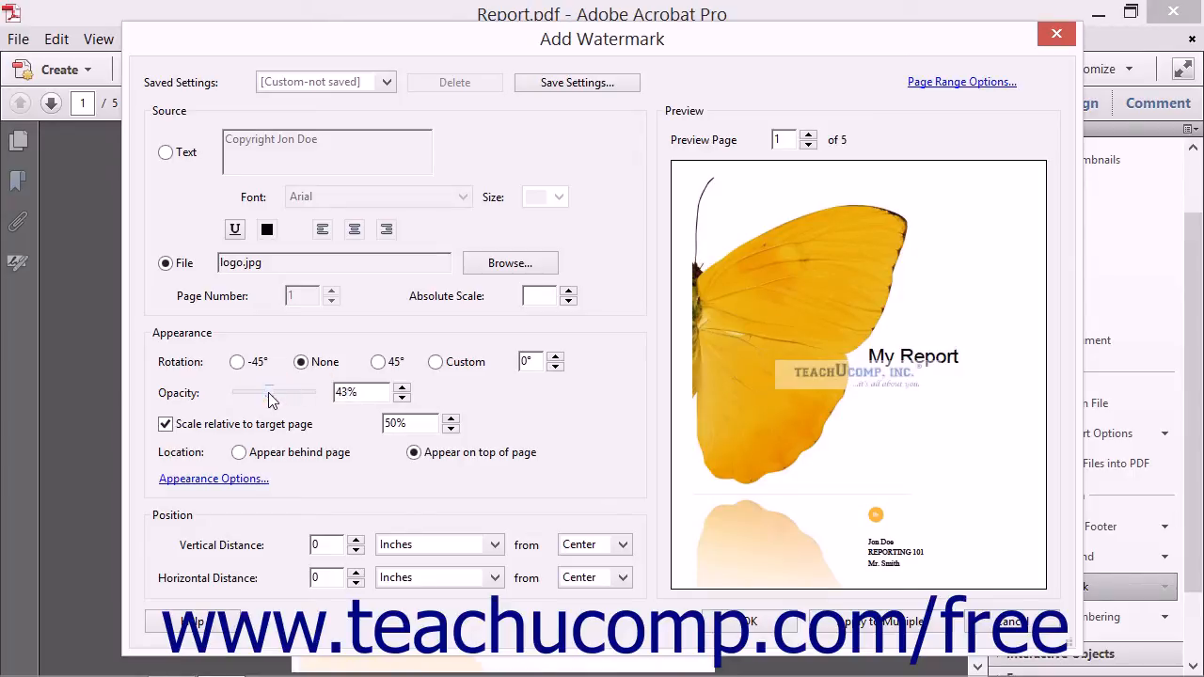
{"action": "left_click_drag", "start_coordinate": [263, 398], "coordinate": [259, 398]}
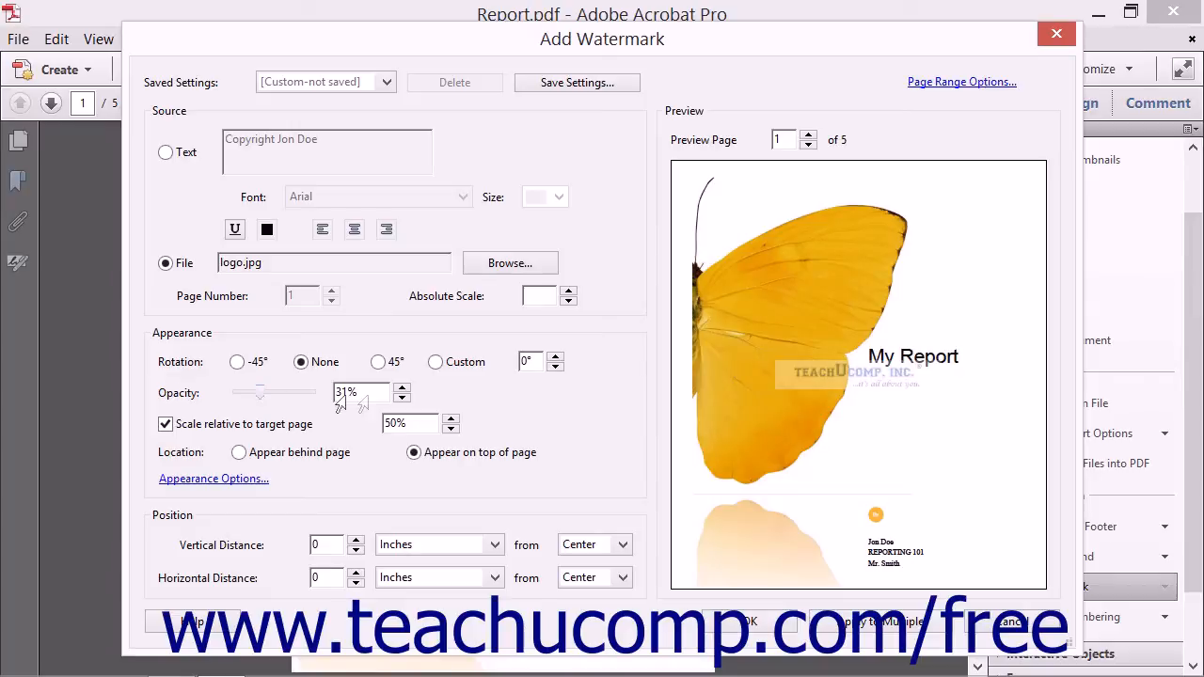
{"action": "left_click", "coordinate": [401, 398]}
{"action": "left_click", "coordinate": [402, 398]}
{"action": "left_click", "coordinate": [401, 397]}
Step: Raise the watermark scale relative to the page to 75%
{"action": "left_click", "coordinate": [450, 420]}
{"action": "left_click", "coordinate": [450, 420]}
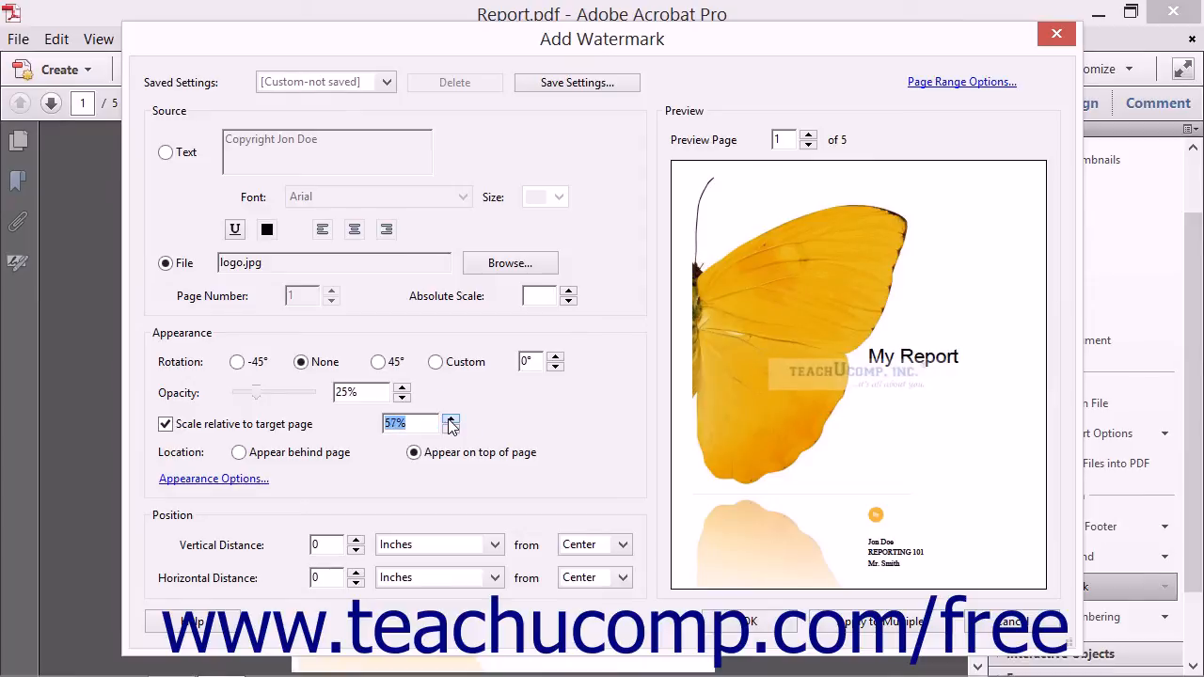
{"action": "left_click", "coordinate": [451, 421]}
{"action": "left_click", "coordinate": [450, 421]}
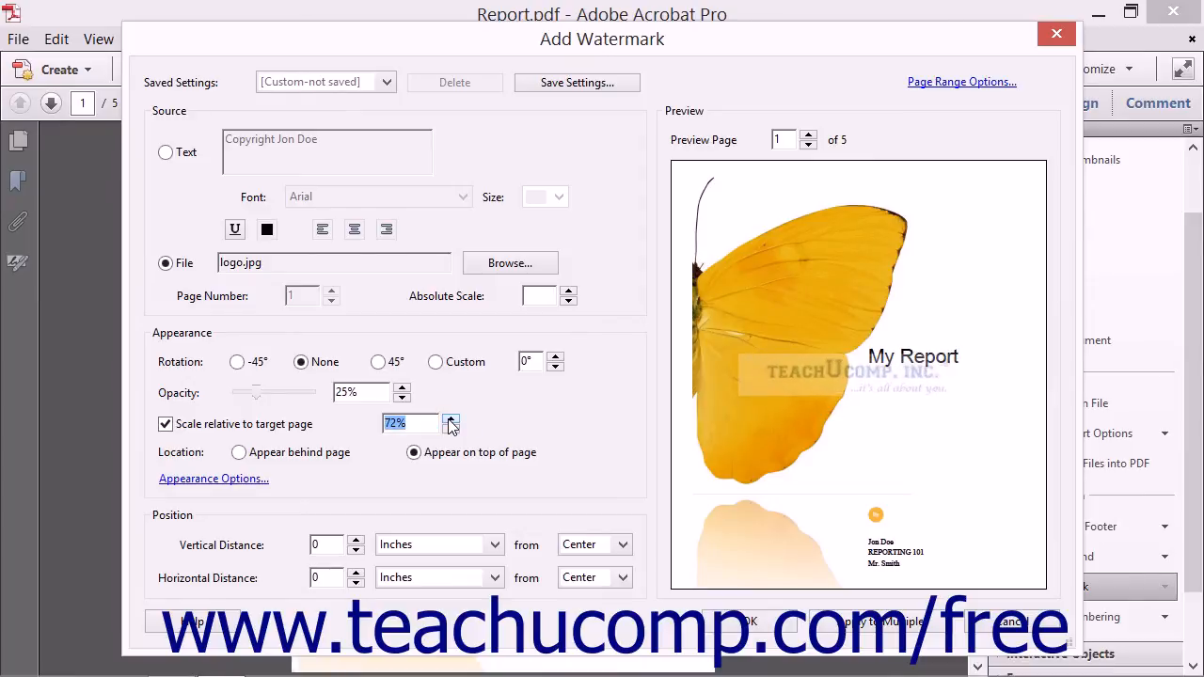
{"action": "left_click", "coordinate": [451, 420]}
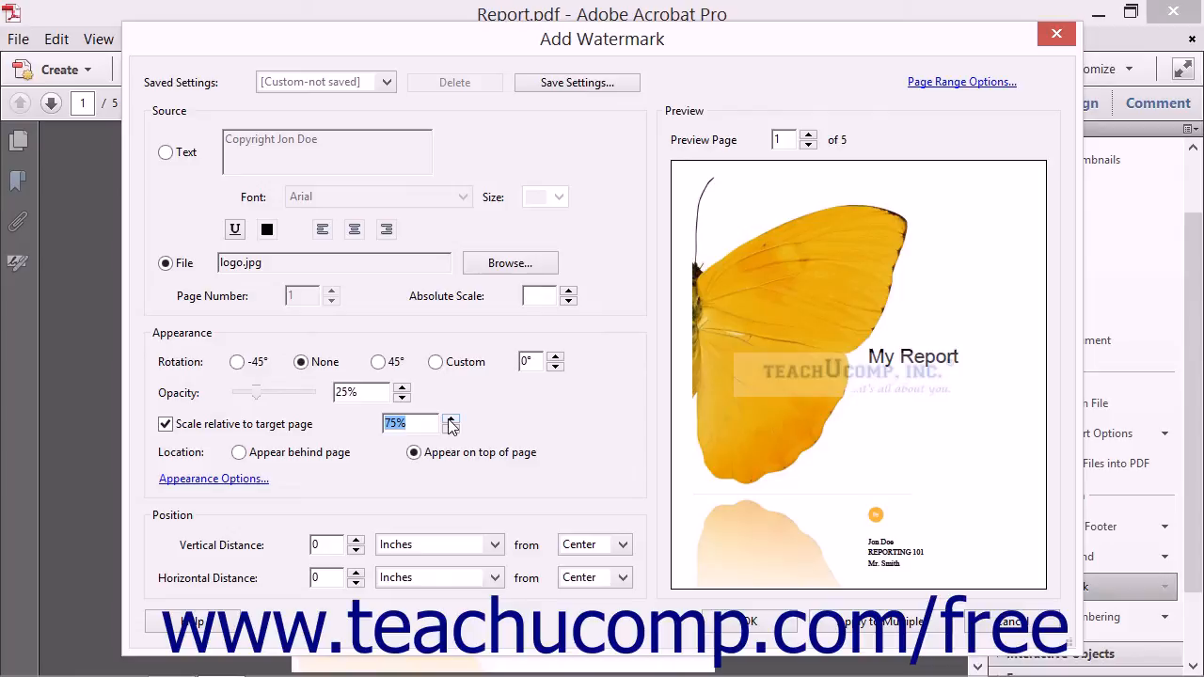
Step: Try placing the watermark behind the page, then keep it on top of the content
{"action": "left_click", "coordinate": [307, 457]}
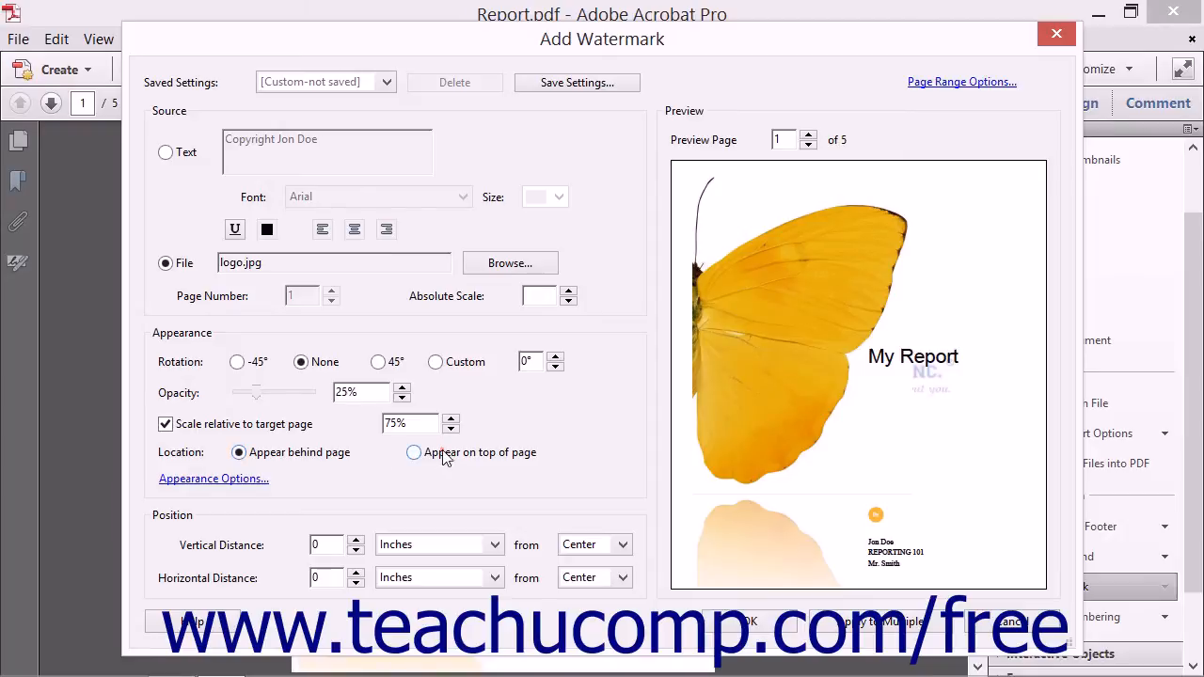
{"action": "left_click", "coordinate": [413, 453]}
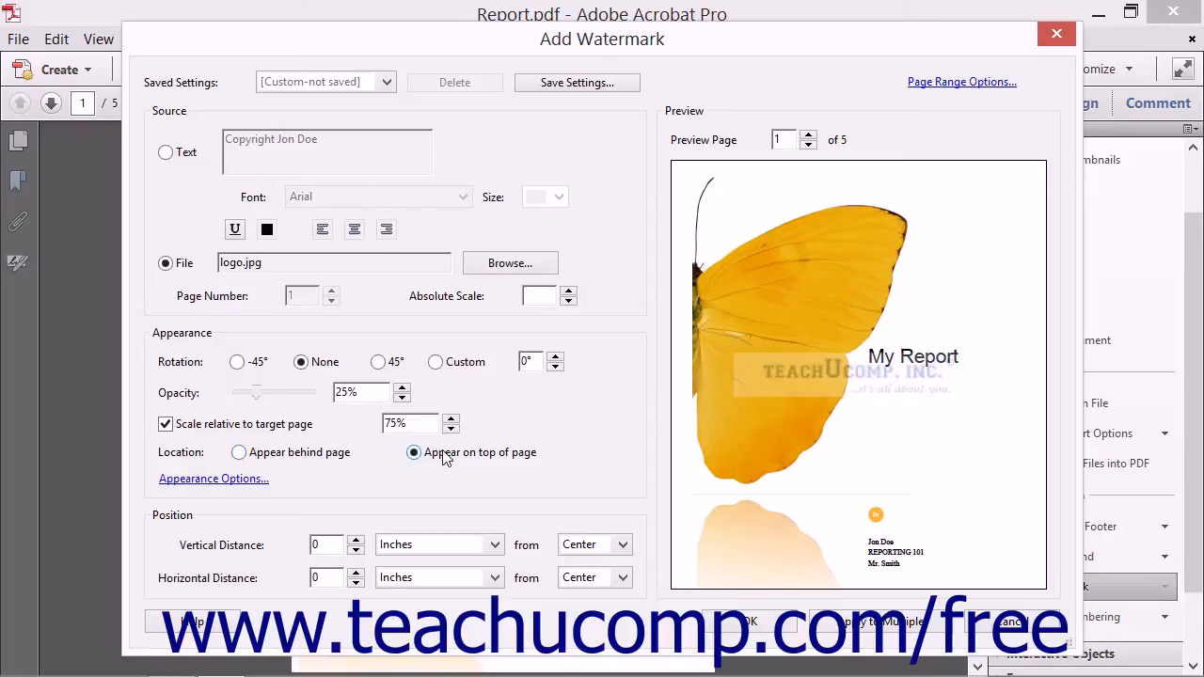
{"action": "left_click", "coordinate": [241, 481]}
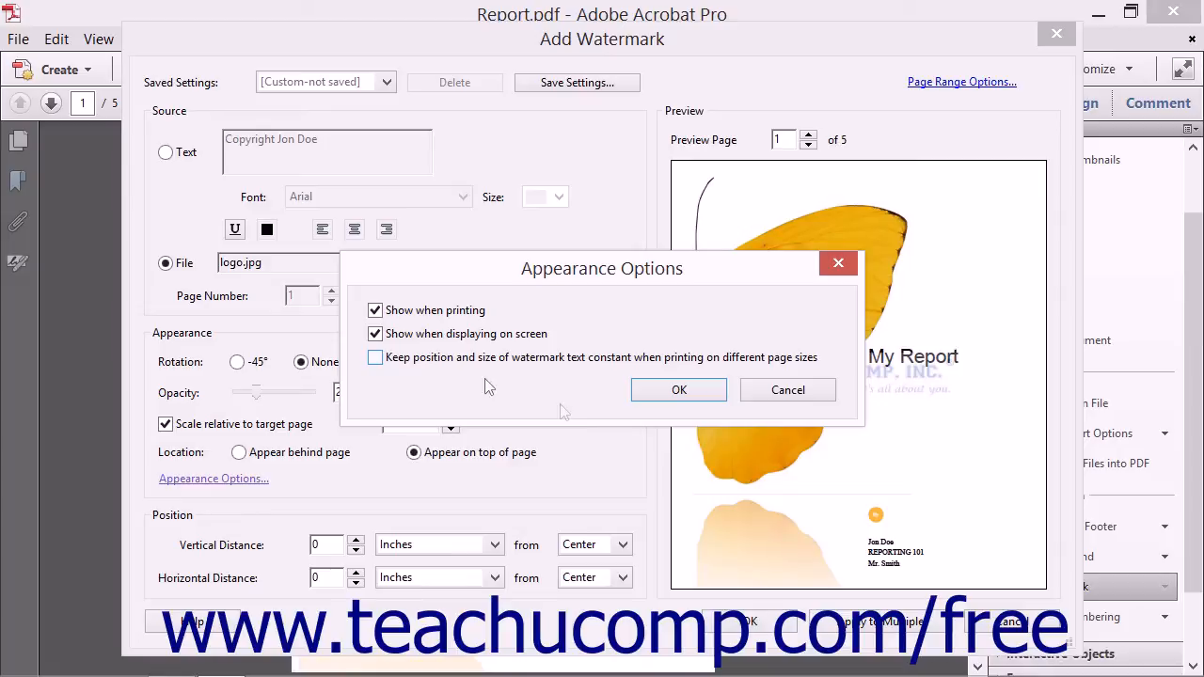
{"action": "left_click", "coordinate": [661, 396]}
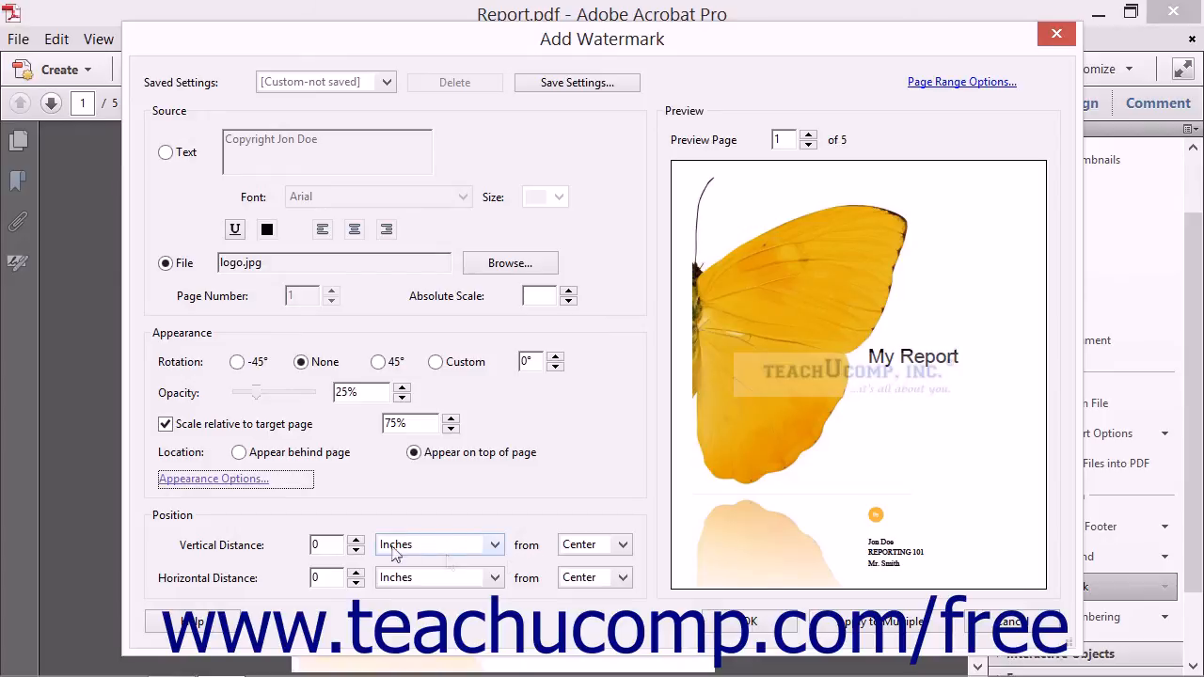
{"action": "left_click", "coordinate": [579, 545]}
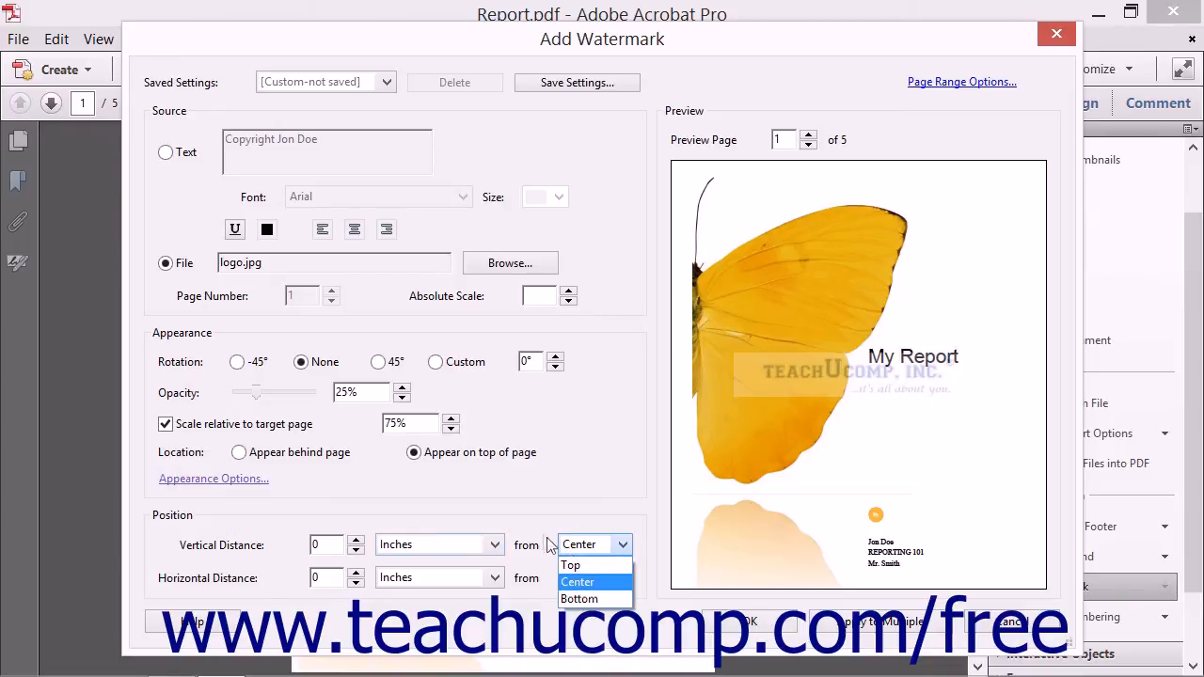
{"action": "left_click", "coordinate": [545, 536]}
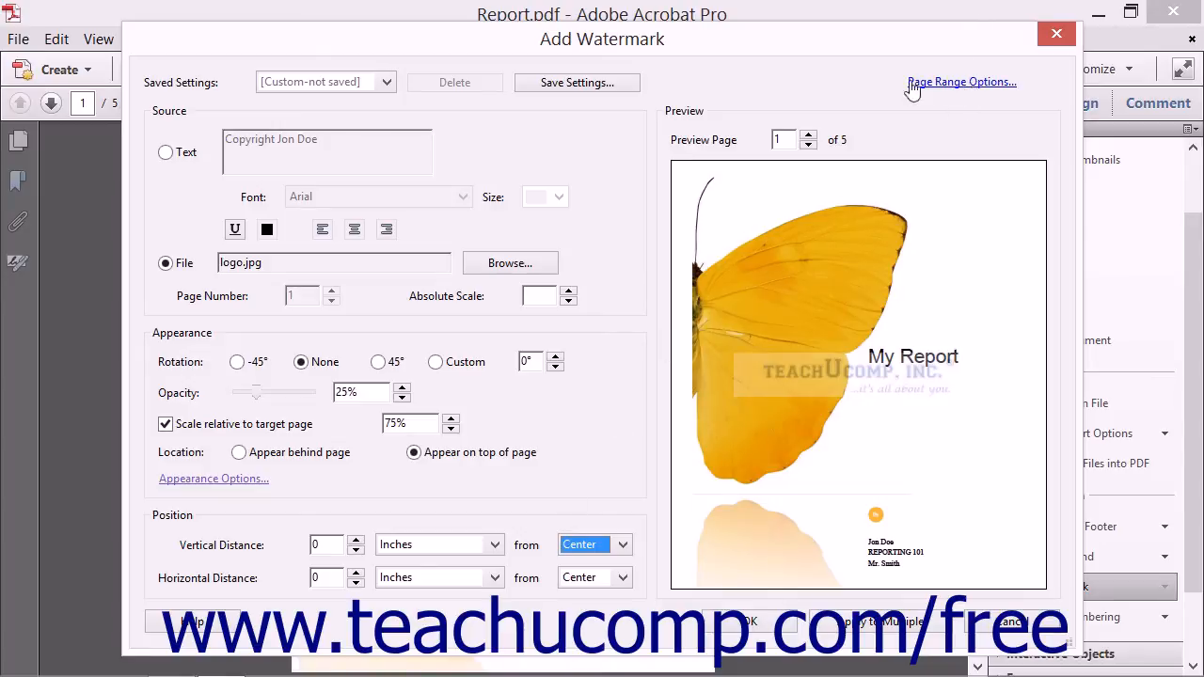
{"action": "left_click", "coordinate": [1000, 87]}
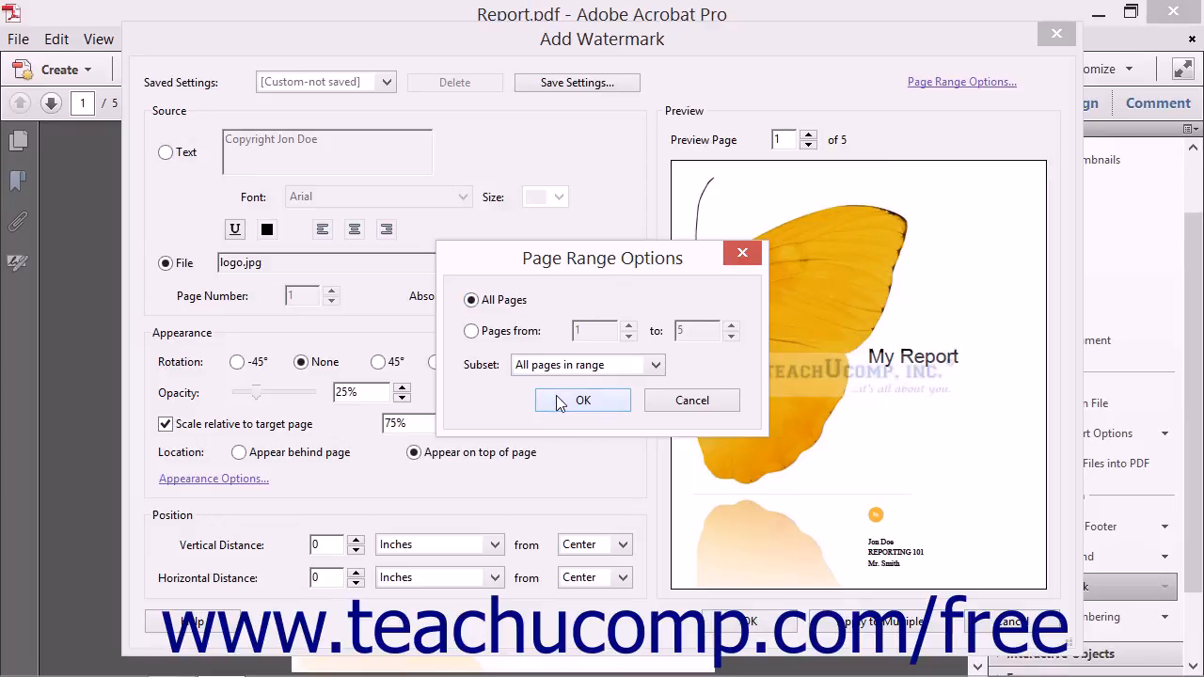
{"action": "left_click", "coordinate": [582, 399]}
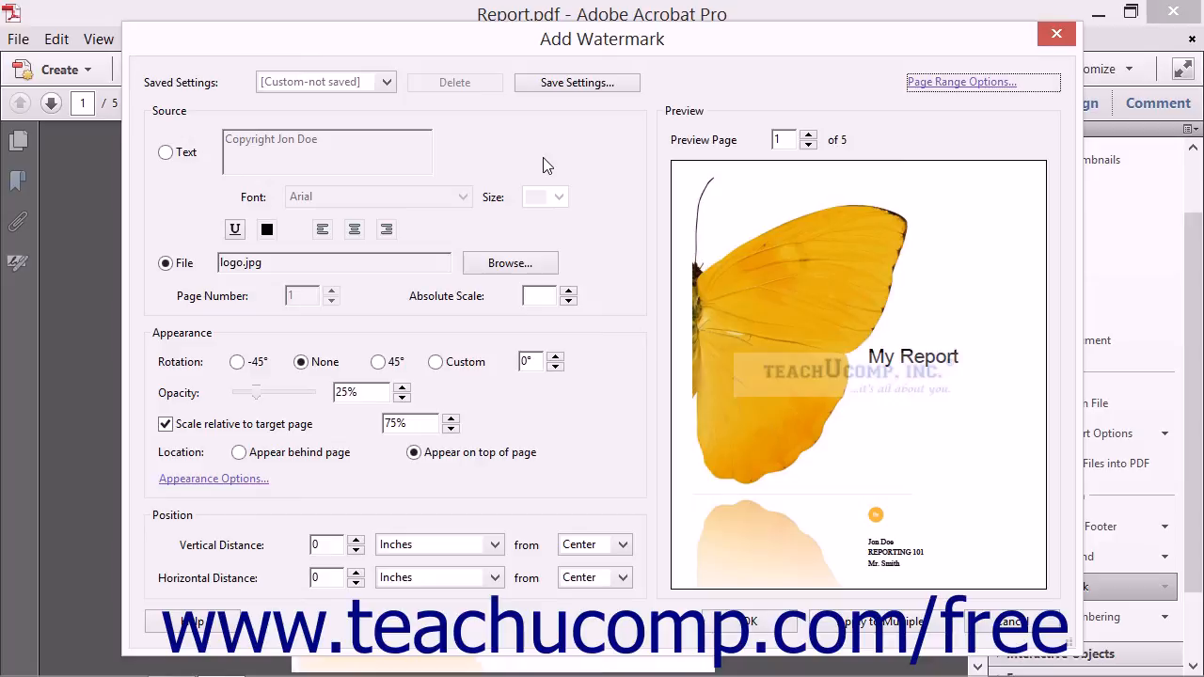
{"action": "left_click", "coordinate": [213, 81]}
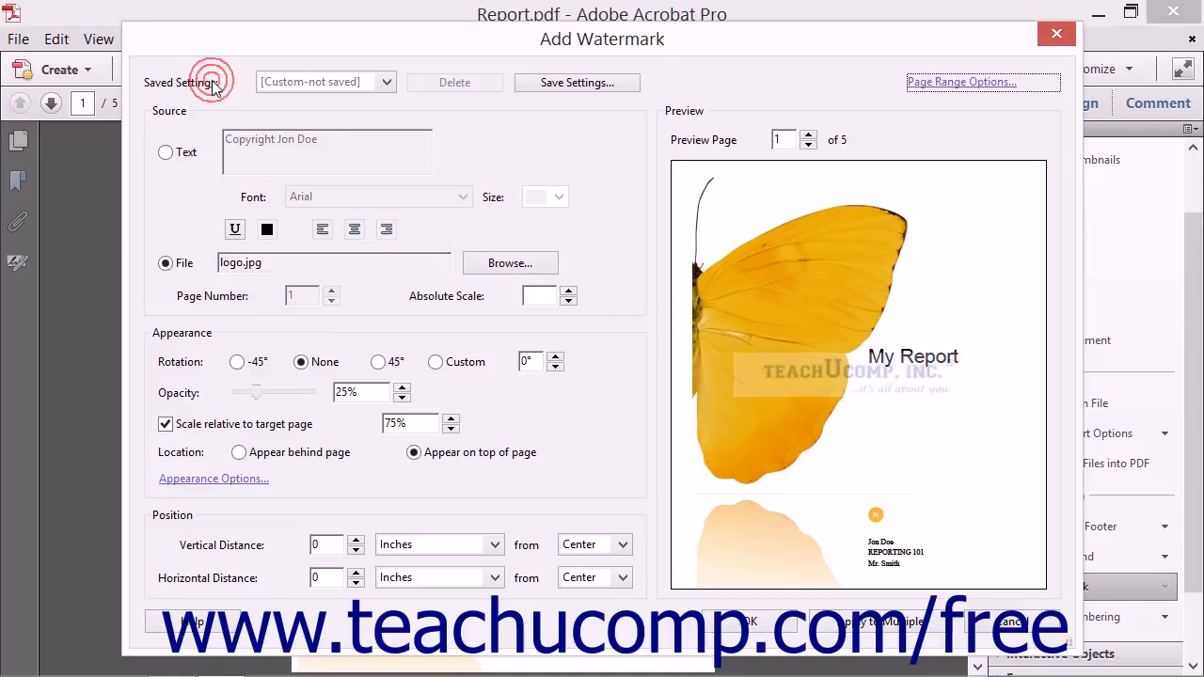
Step: Save the watermark settings as 'Logo' and apply the logo watermark to the report
{"action": "left_click", "coordinate": [575, 83]}
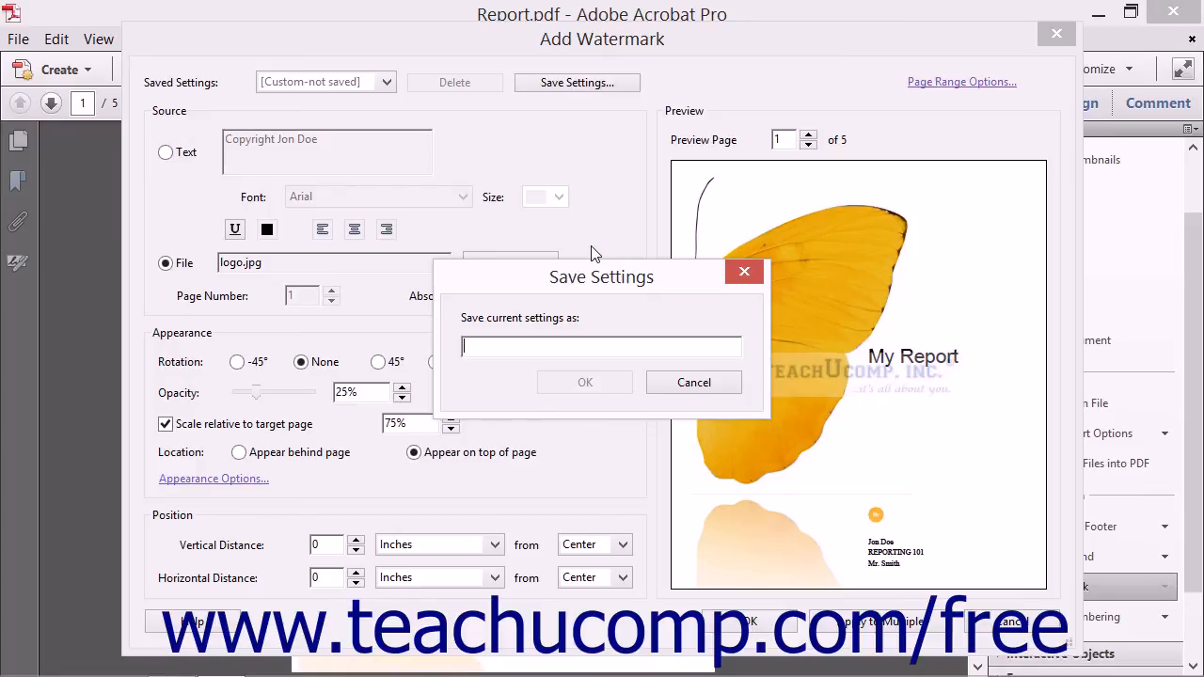
{"action": "type", "text": "Logo"}
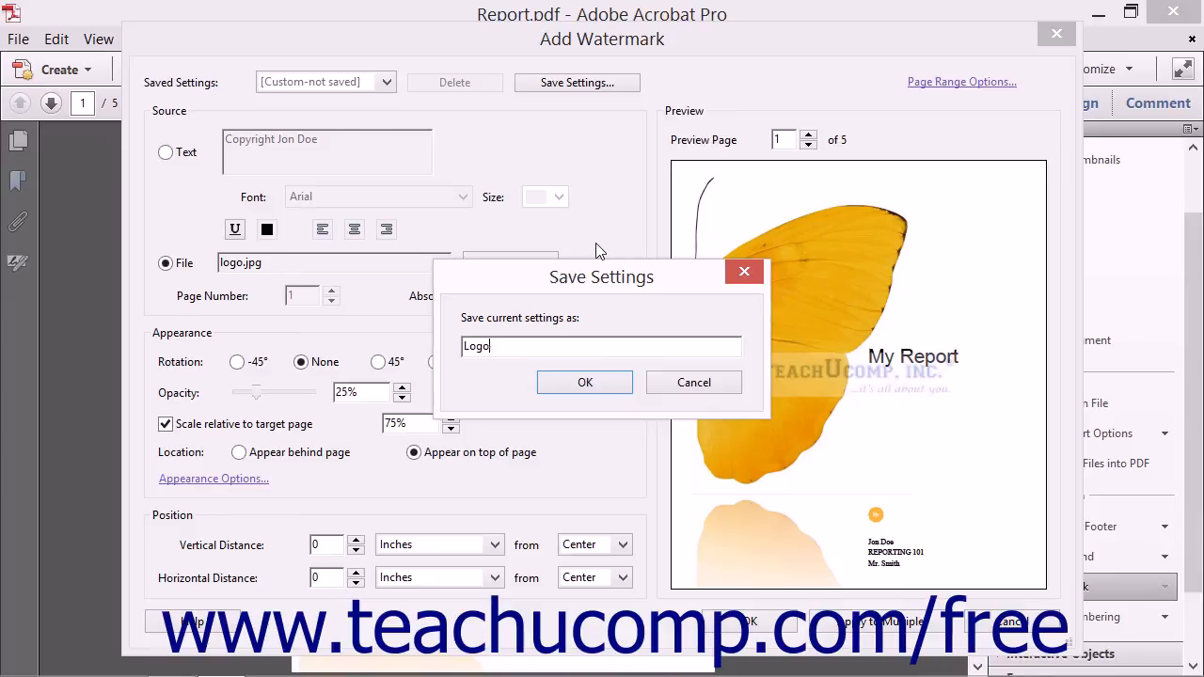
{"action": "left_click", "coordinate": [600, 382]}
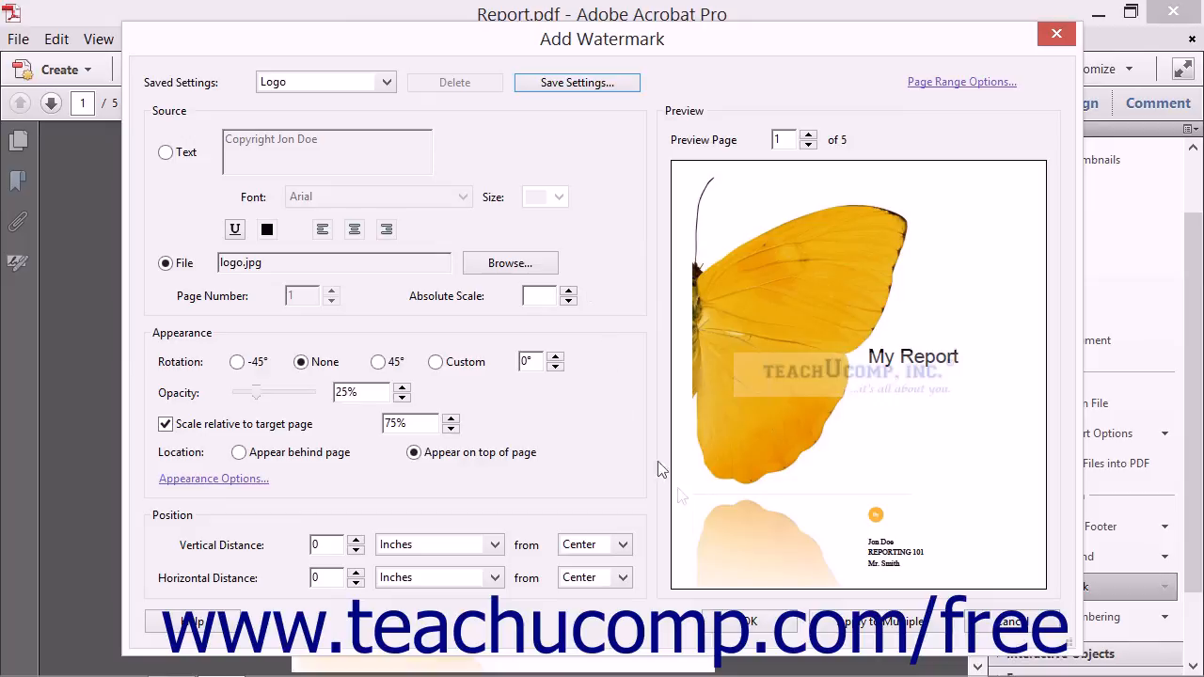
{"action": "left_click", "coordinate": [732, 623]}
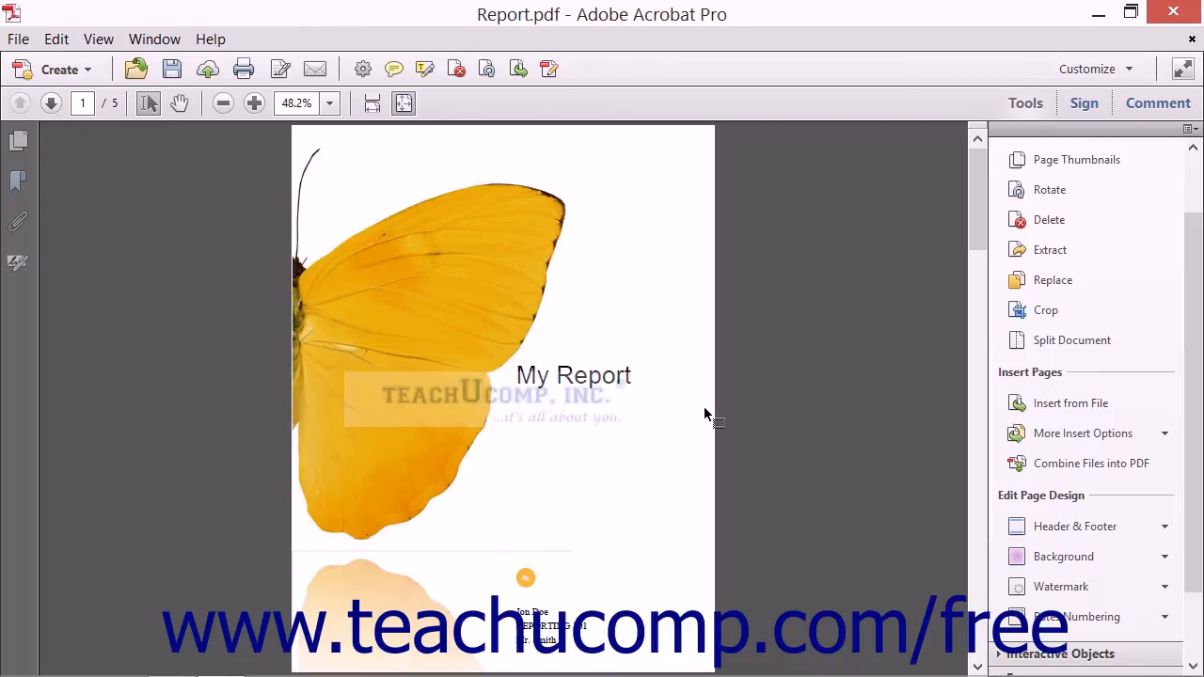
{"action": "left_click", "coordinate": [1075, 588]}
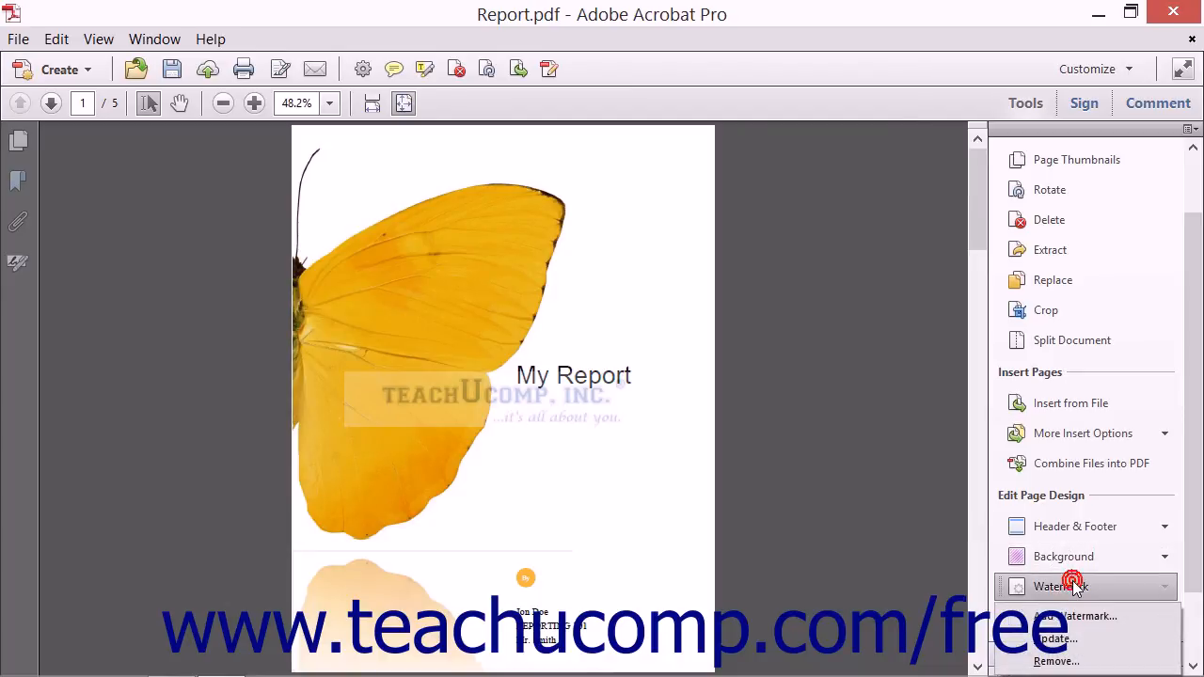
{"action": "left_click", "coordinate": [1070, 643]}
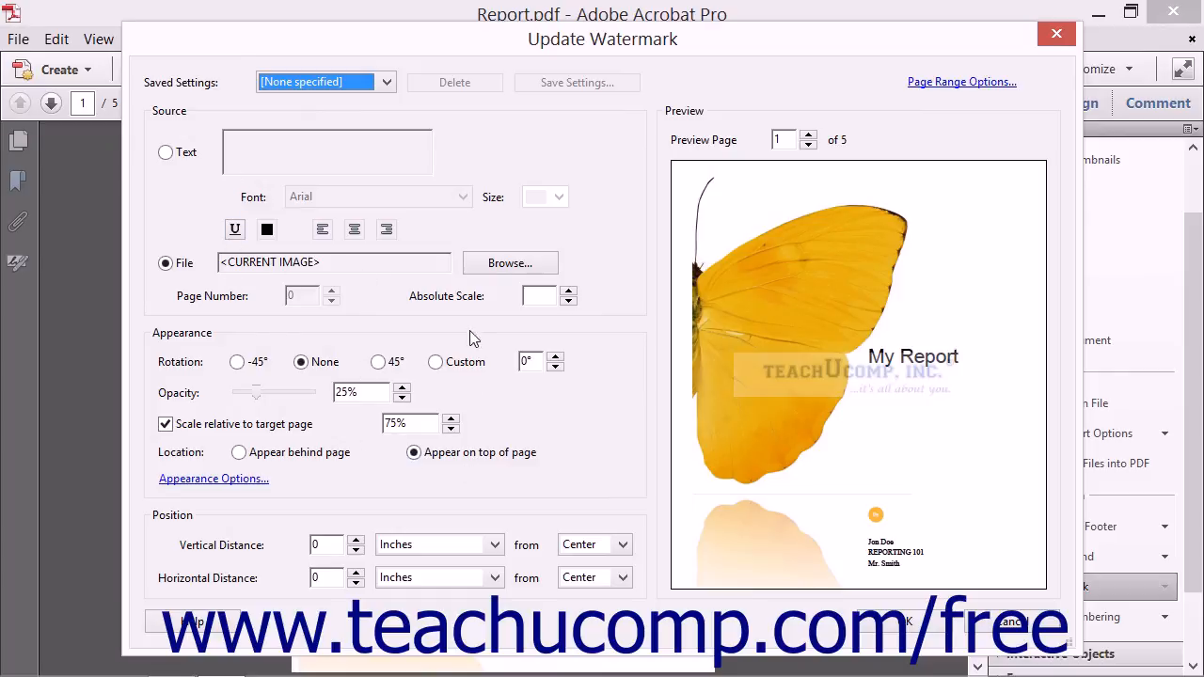
{"action": "left_click", "coordinate": [891, 628]}
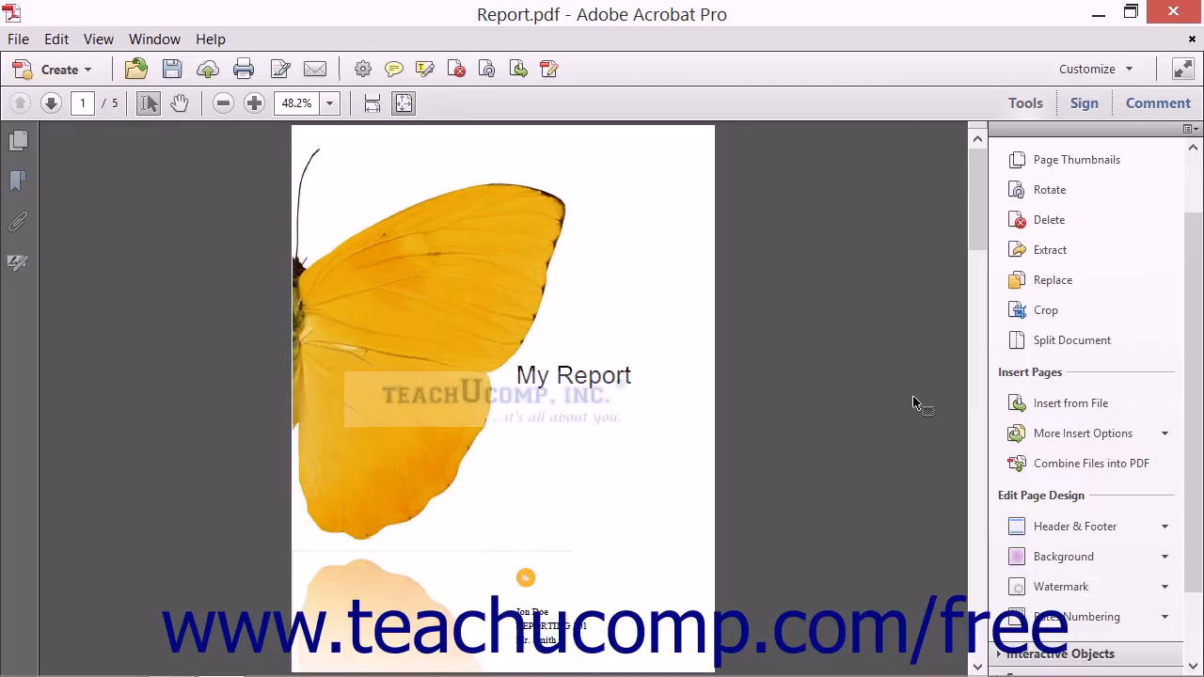
Step: Remove the logo watermark from Report.pdf and confirm the permanent removal
{"action": "left_click", "coordinate": [1075, 591]}
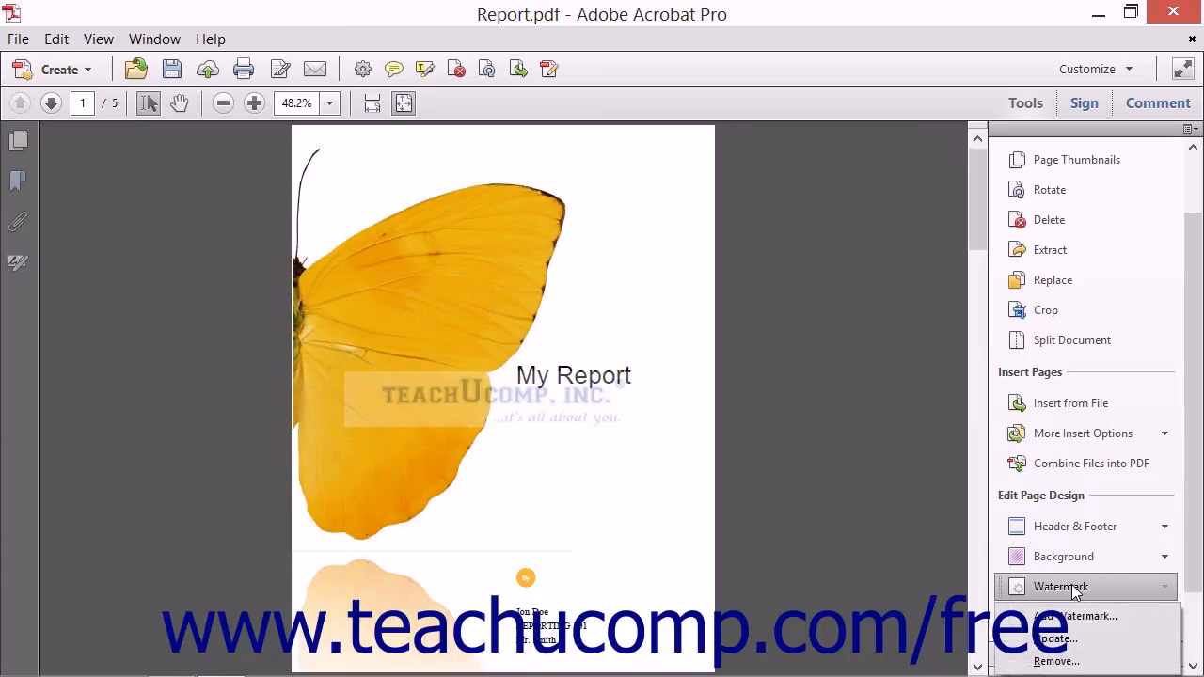
{"action": "left_click", "coordinate": [1065, 661]}
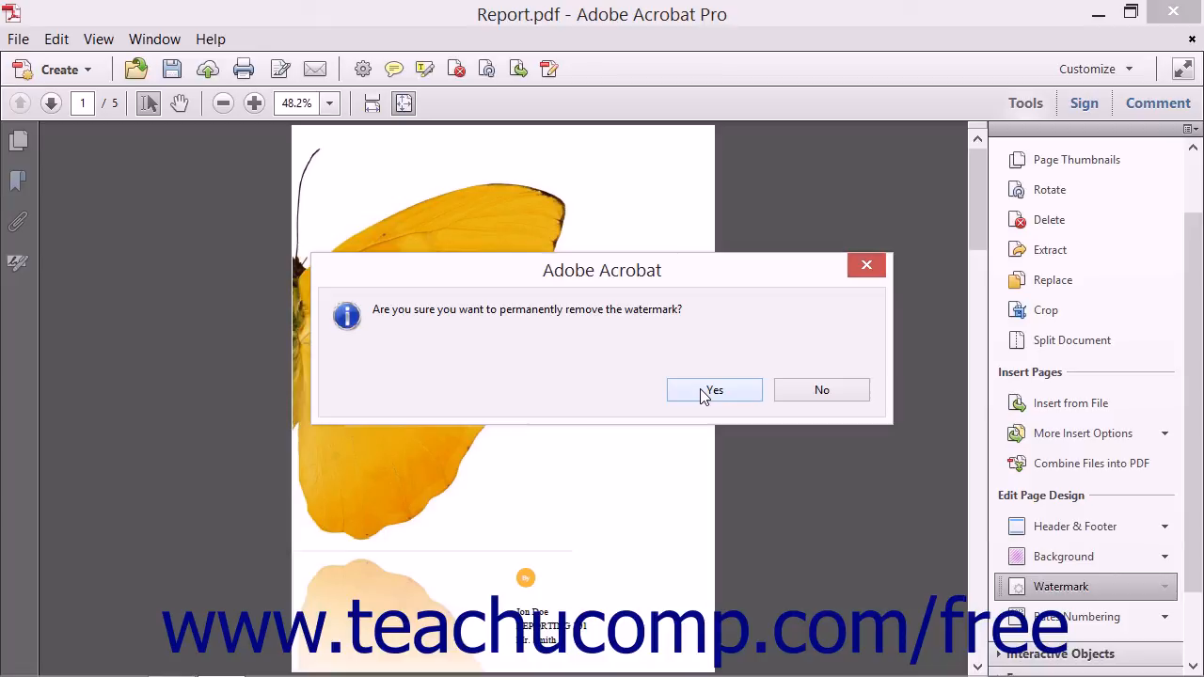
{"action": "left_click", "coordinate": [704, 395]}
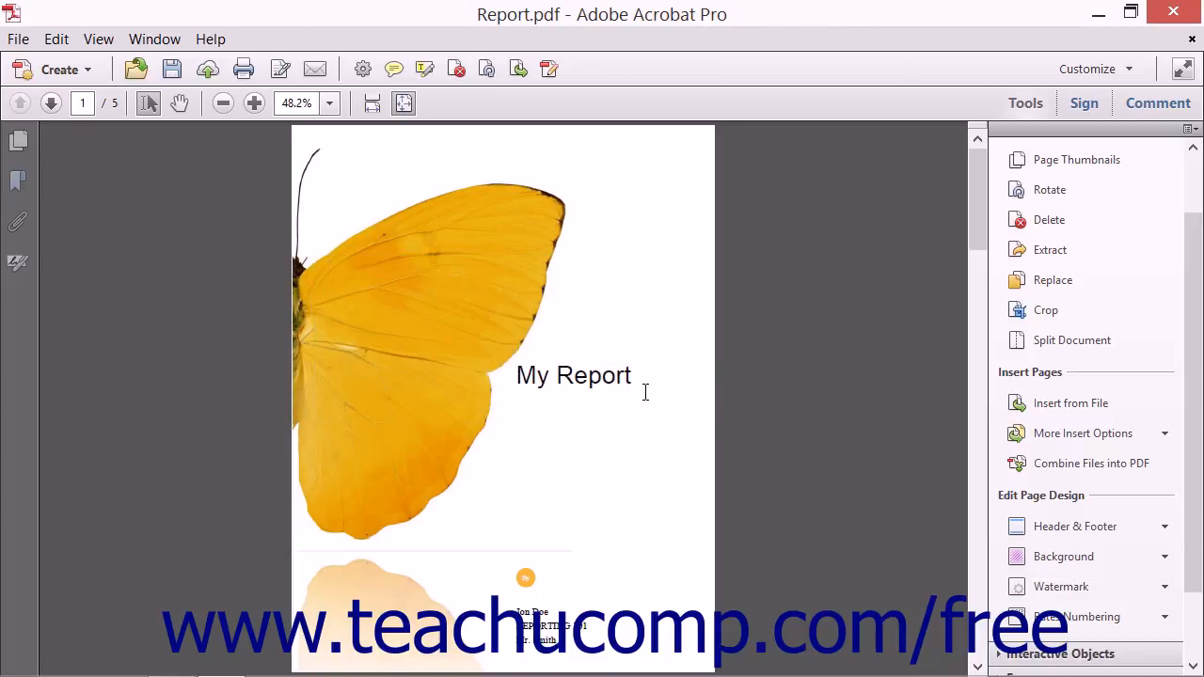